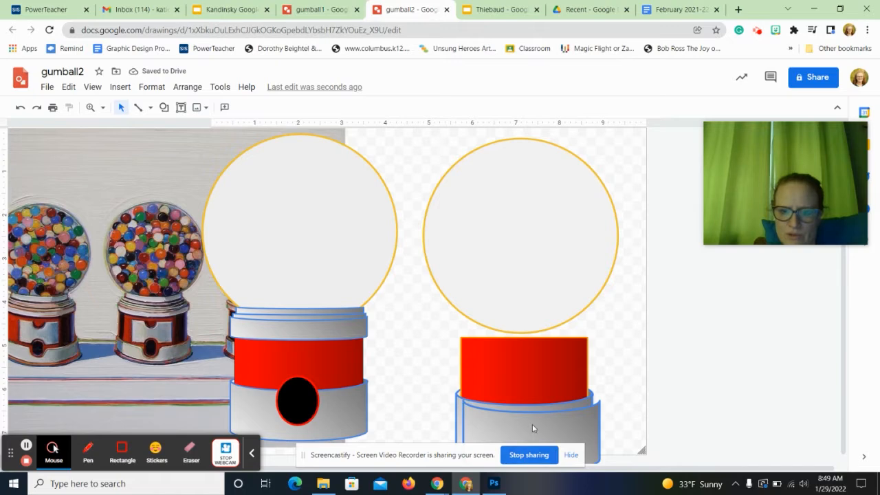
- Position the loose grey curved band over the upper part of the second machine's red section, then reduce its width and height
drag(532, 426, 527, 352)
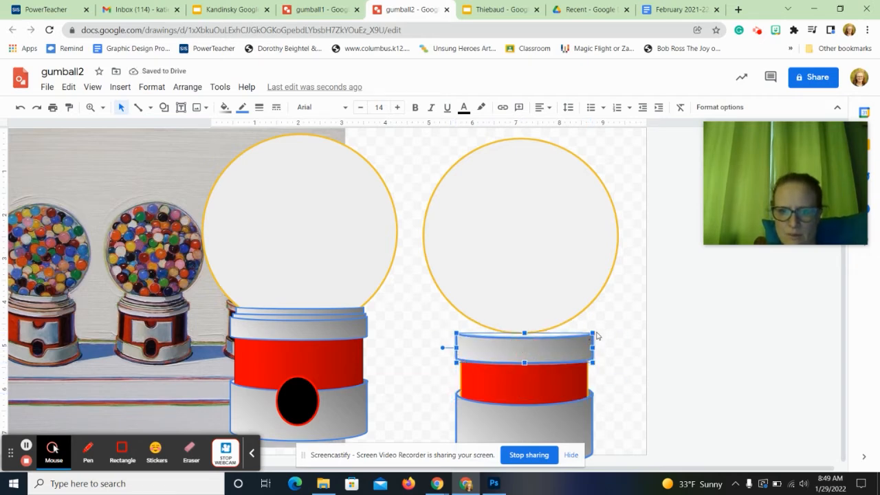
drag(592, 333, 552, 350)
click(607, 350)
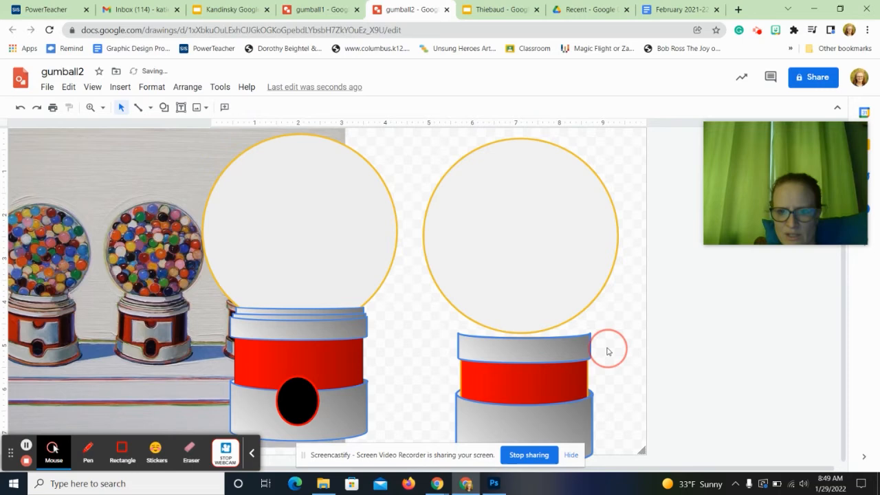
click(540, 357)
drag(525, 334, 524, 339)
click(529, 354)
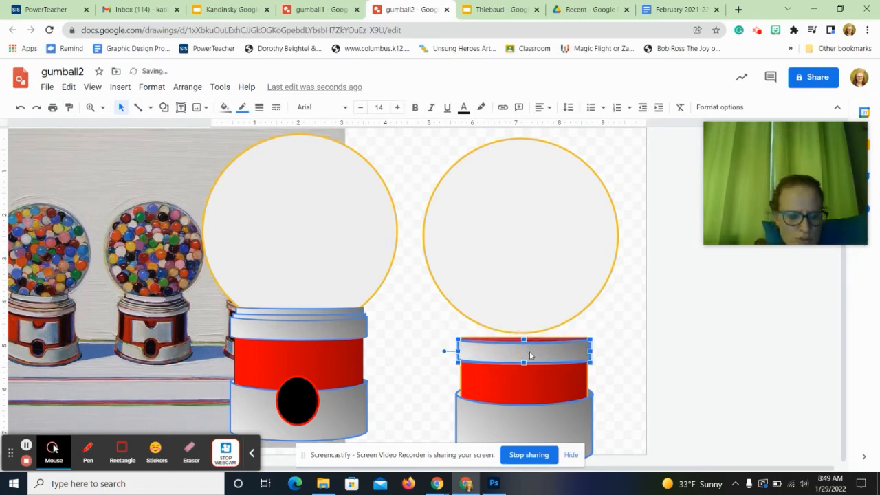
- Paste a copy of the grey band, place it slightly above the original and send it behind that band
key(ctrl+v)
drag(537, 358, 514, 340)
right_click(528, 339)
click(463, 321)
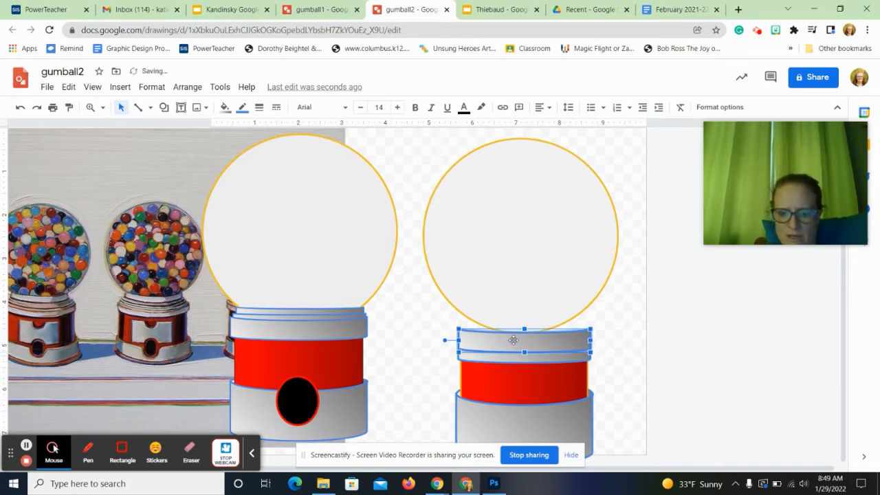
key(ctrl+Down)
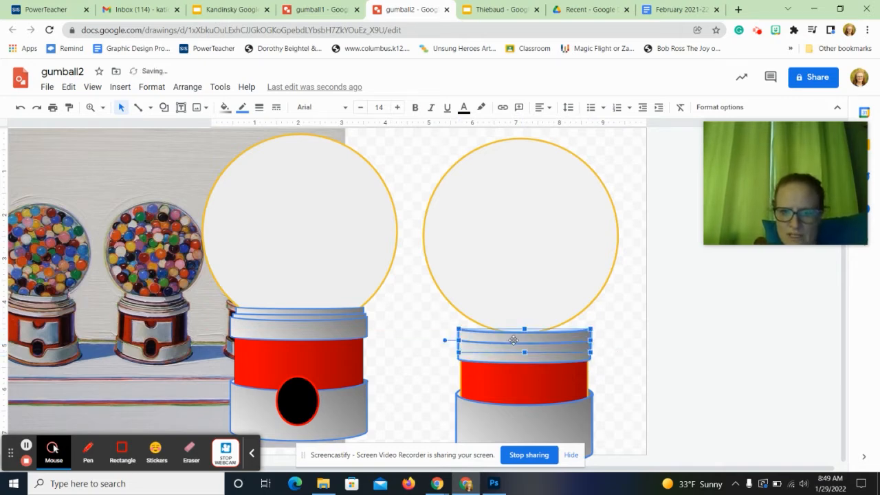
click(458, 340)
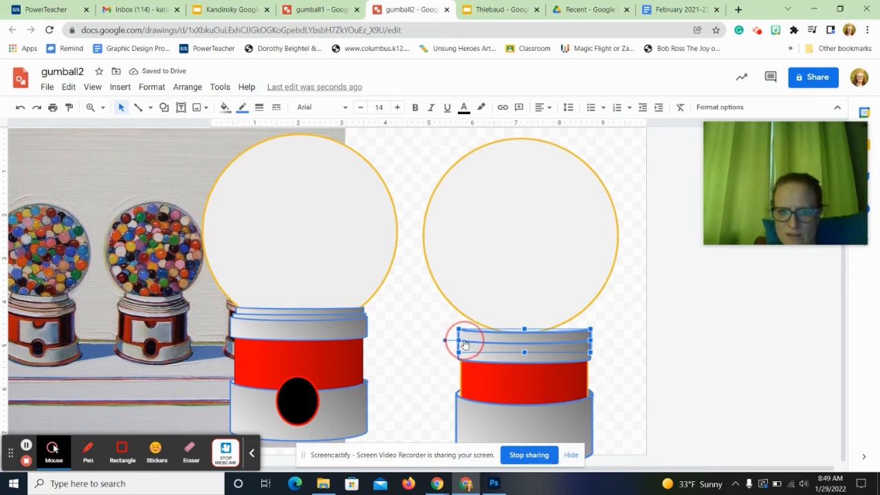
right_click(458, 340)
mouse_move(628, 328)
click(699, 320)
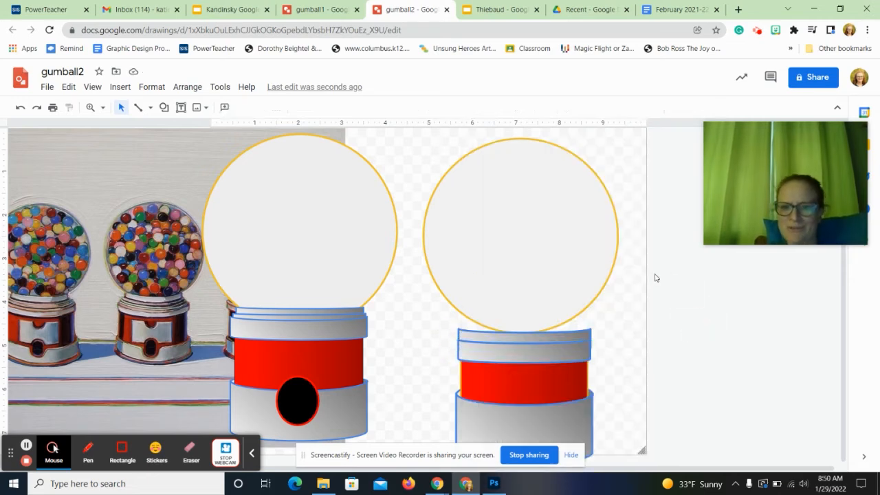
- Make the upper grey band slightly narrower and centre it over the lower one on the second machine
click(585, 340)
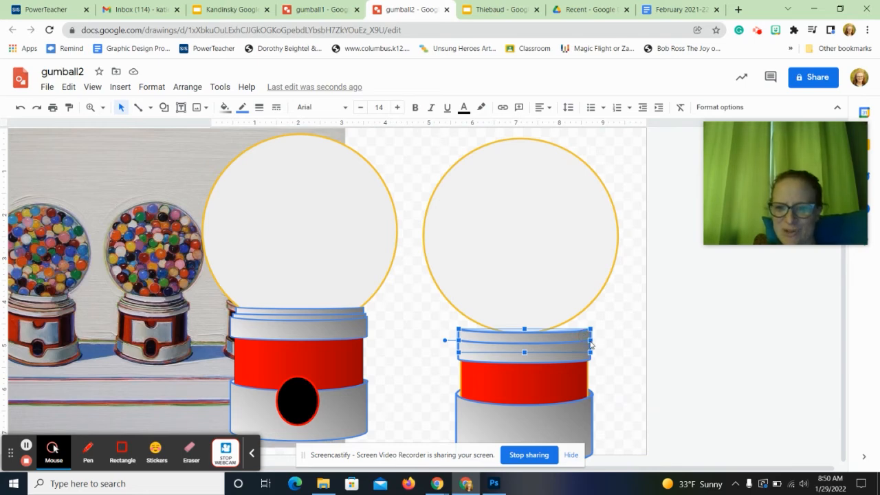
drag(588, 332, 561, 333)
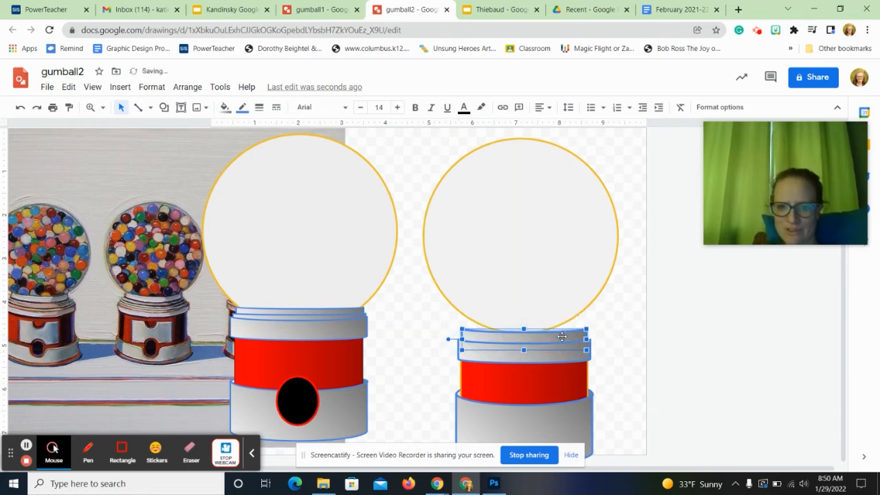
click(658, 344)
click(576, 337)
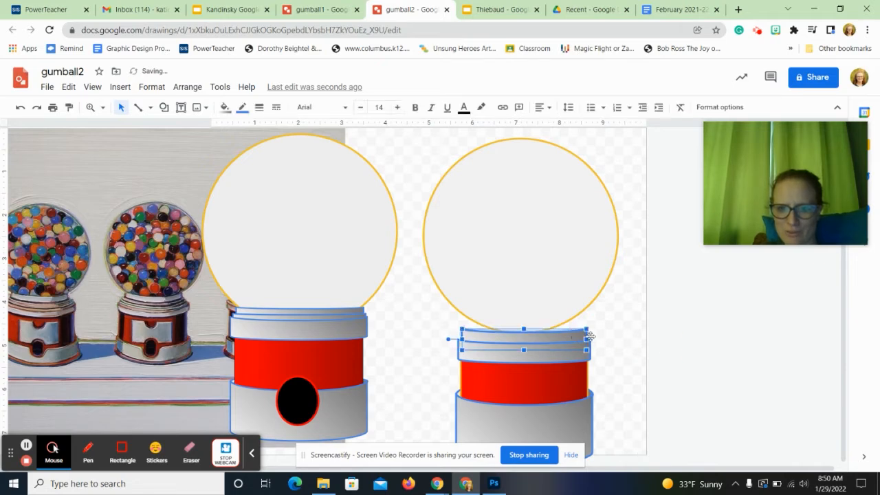
drag(590, 336, 565, 340)
click(613, 343)
click(566, 337)
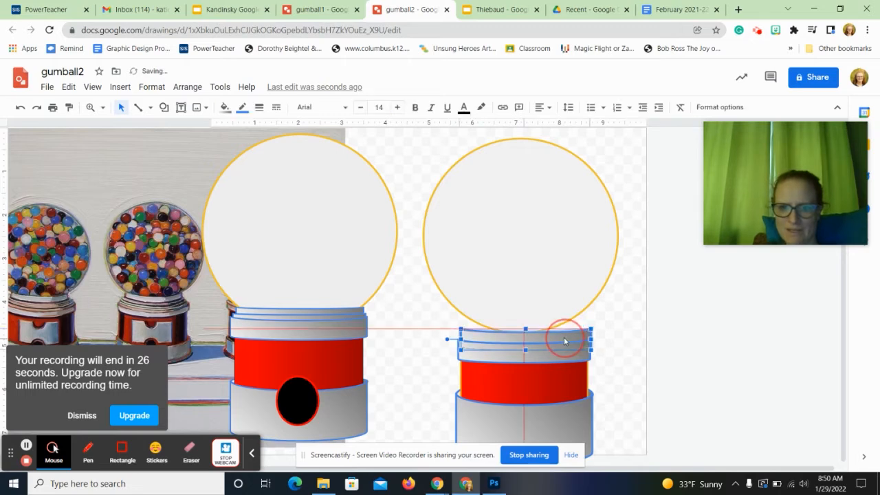
click(627, 342)
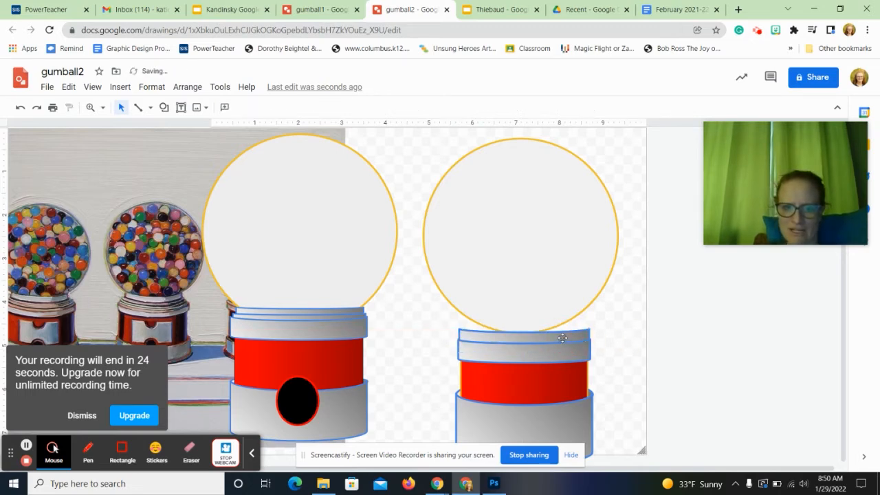
- Lower the second machine's globe so its bottom edge tucks behind the grey bands, centred over the base
click(544, 305)
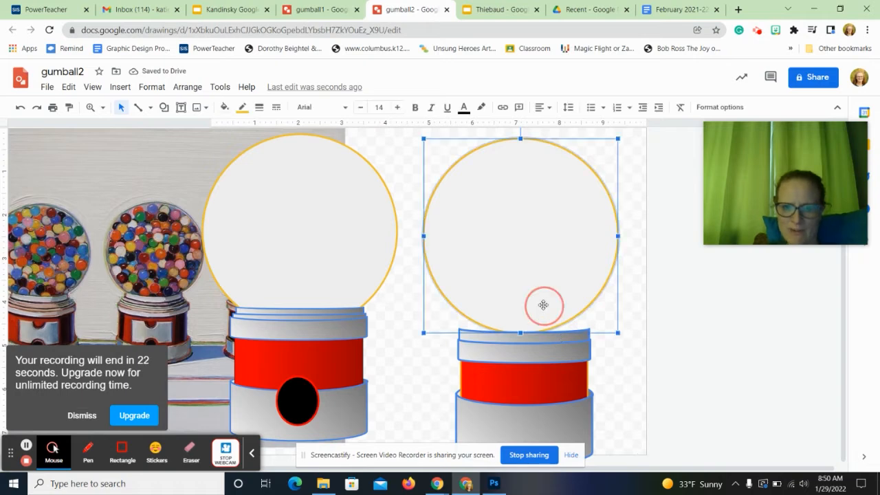
click(532, 264)
drag(532, 269, 533, 278)
click(664, 386)
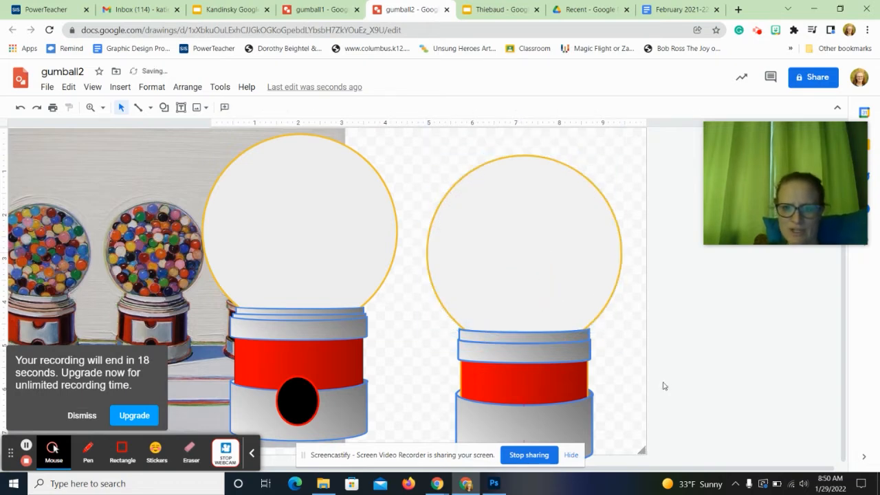
- Draw a circle about 1.1 inches wide where the second machine's red section meets its grey base
click(164, 108)
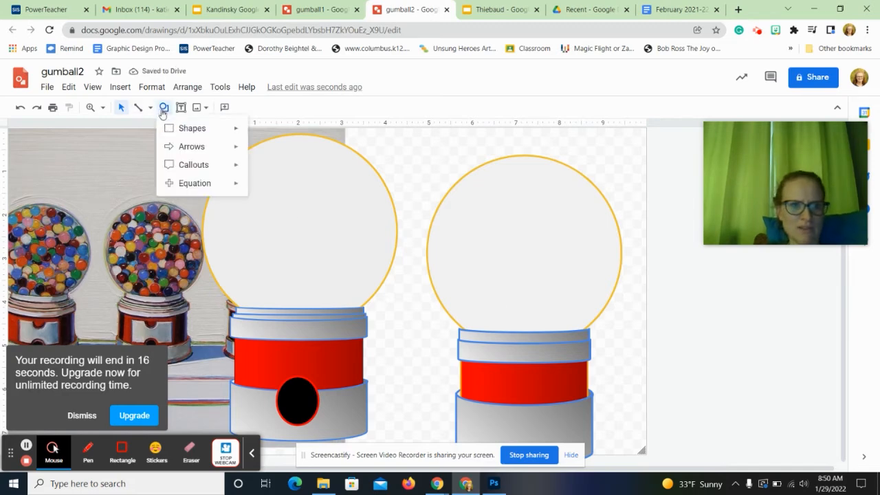
mouse_move(175, 128)
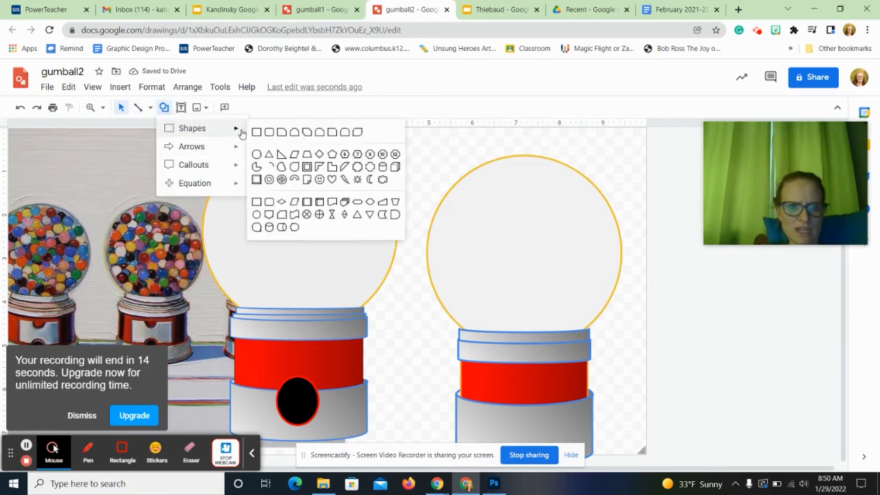
click(268, 154)
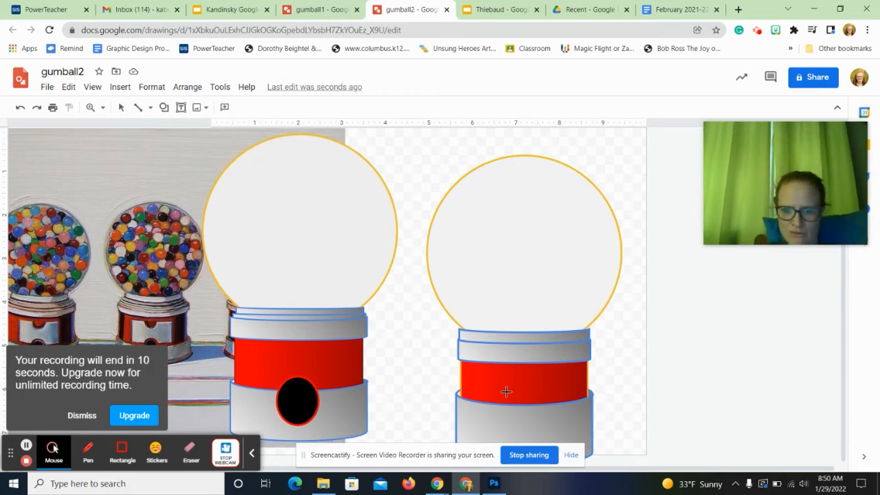
drag(506, 392, 555, 441)
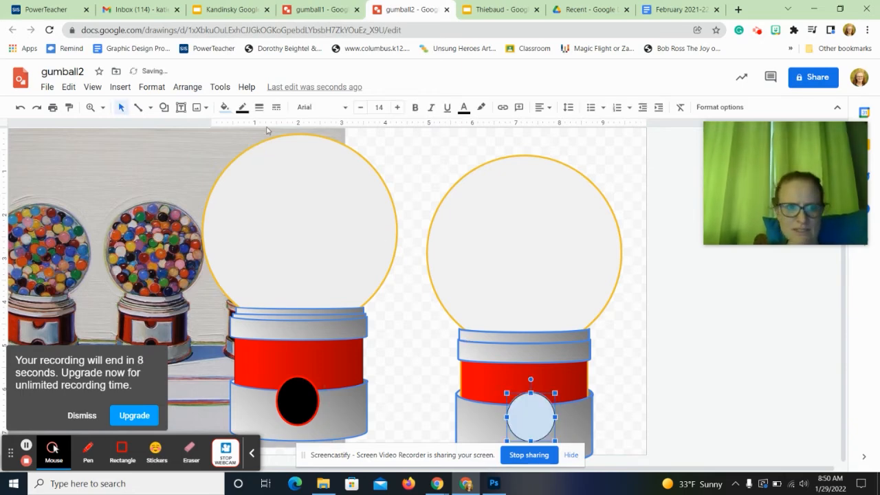
- Give the new circle a black fill and a thicker red outline
click(224, 106)
click(232, 184)
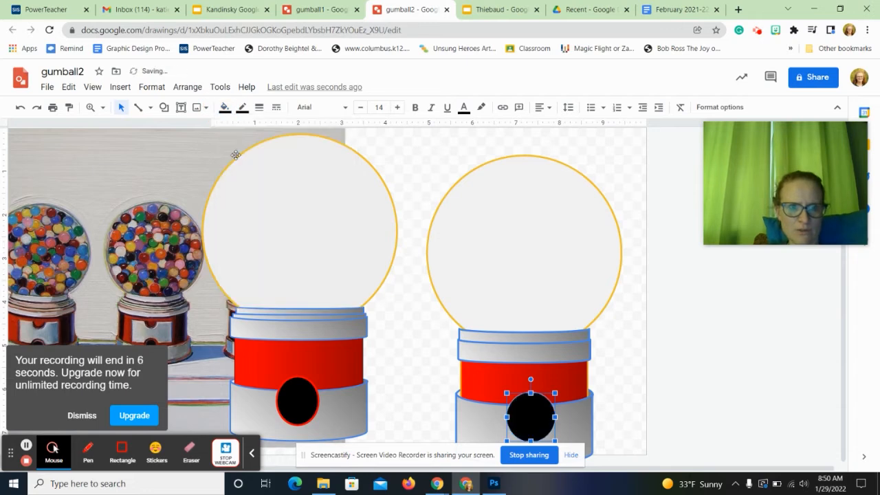
click(245, 108)
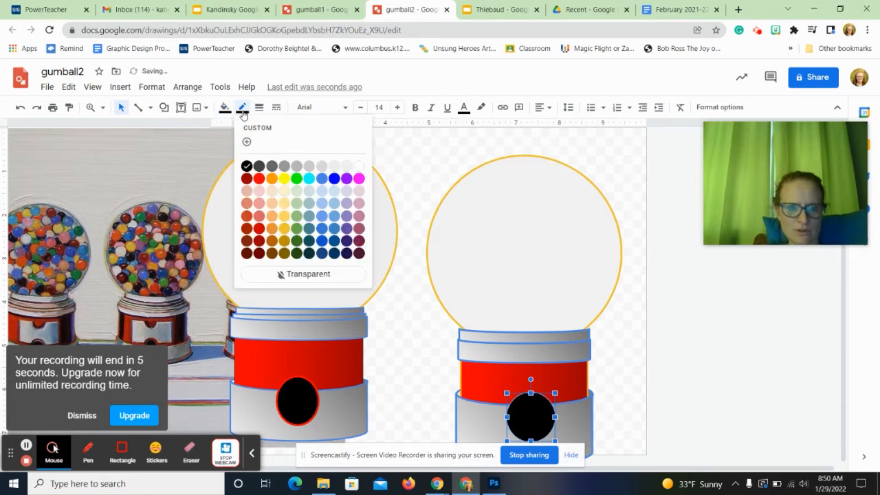
click(260, 180)
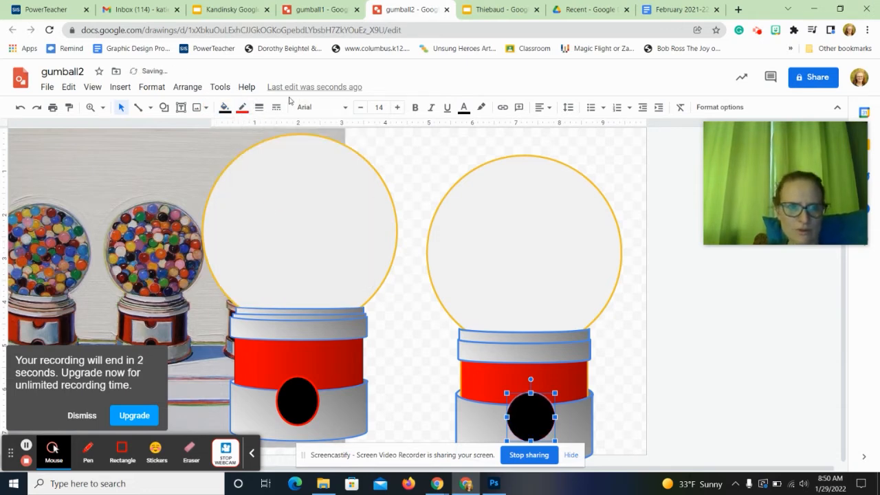
click(260, 107)
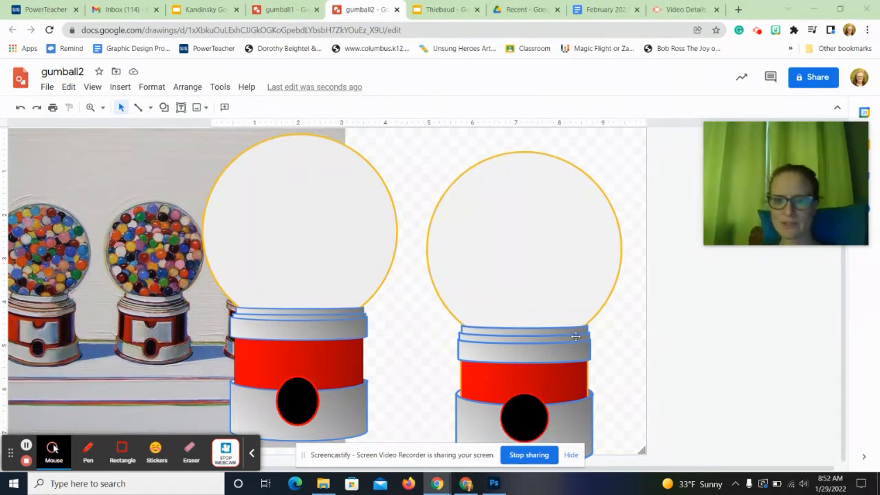
- Select all parts of the second gumball machine and nudge them up level with the first machine
click(571, 329)
click(616, 353)
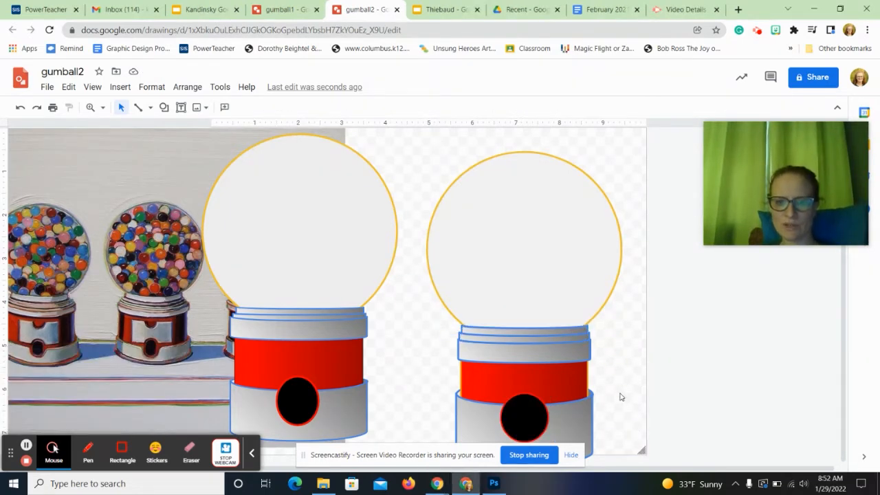
drag(623, 437, 443, 231)
key(Up)
key(Up)
key(Up)
key(Up)
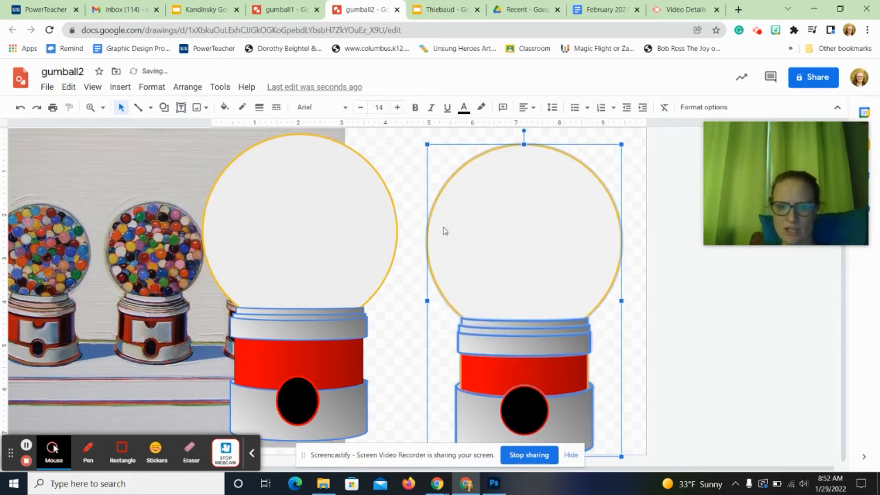
key(Up)
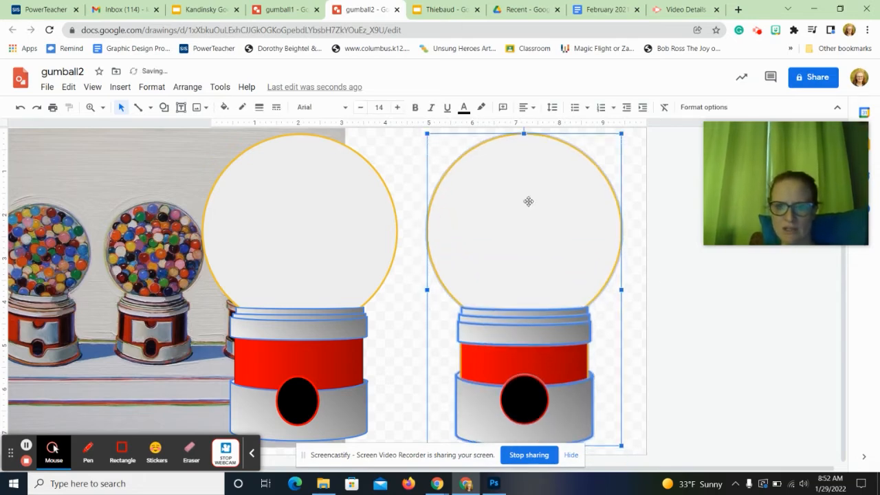
click(670, 300)
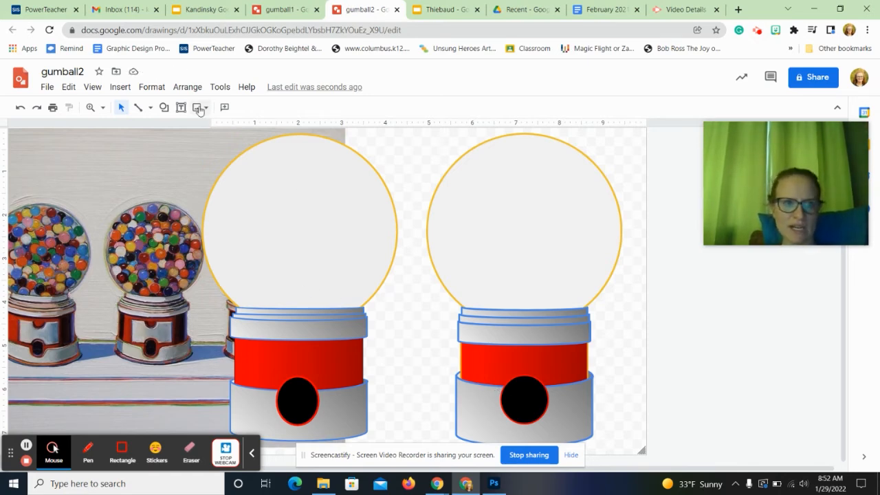
- Draw a narrow vertical rectangle, about 0.4 by 1.3 inches, over the left side of the second machine's red section
click(139, 109)
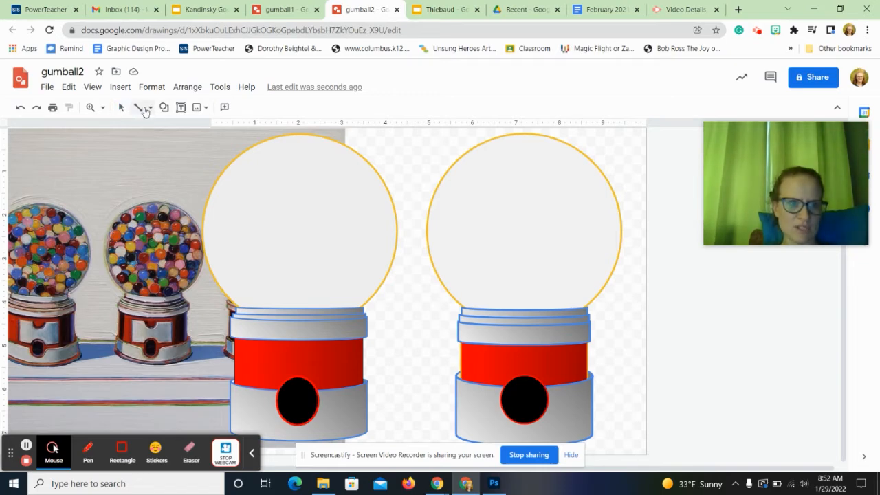
click(164, 107)
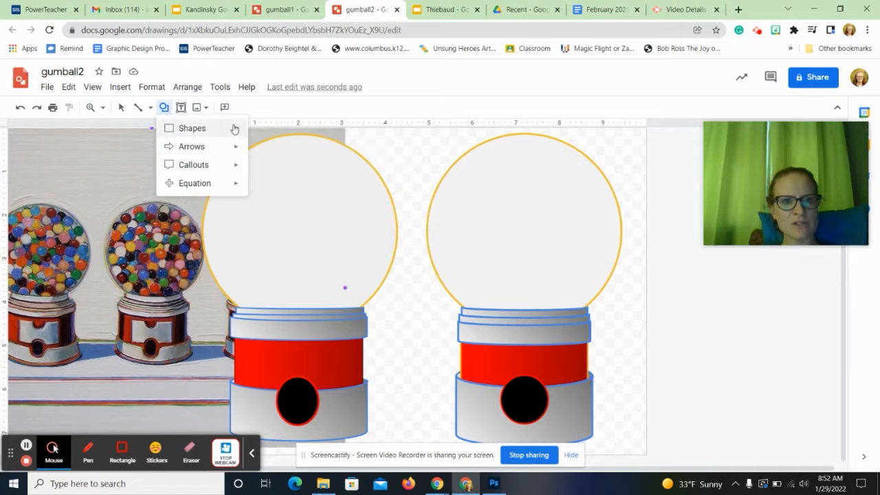
click(256, 132)
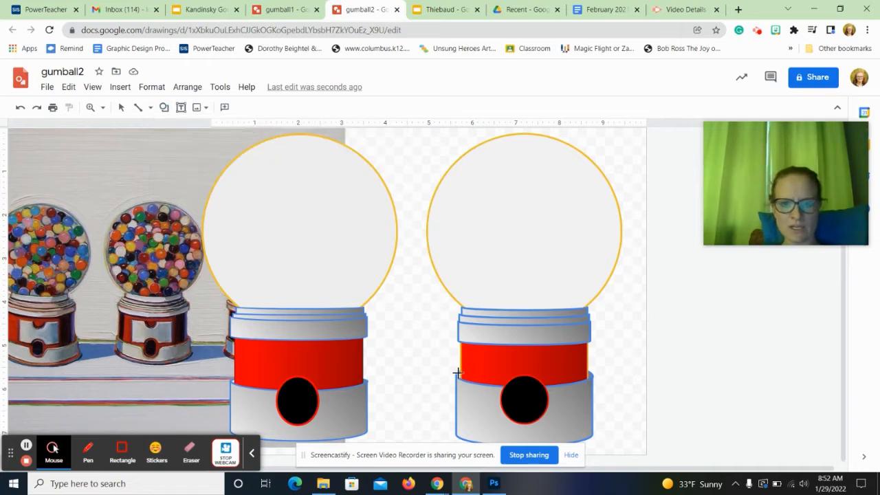
drag(467, 343, 482, 399)
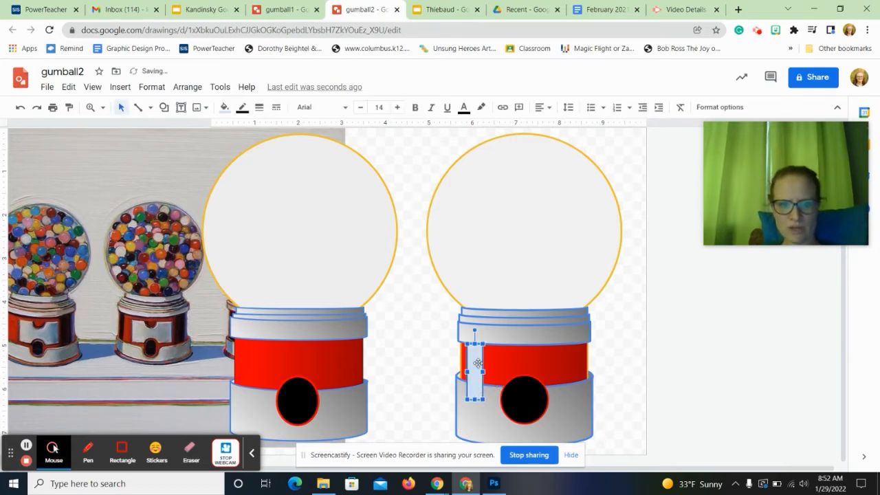
- Give the narrow rectangle the darkest magenta fill and a bright magenta outline, and nudge it up behind the grey parts
click(224, 107)
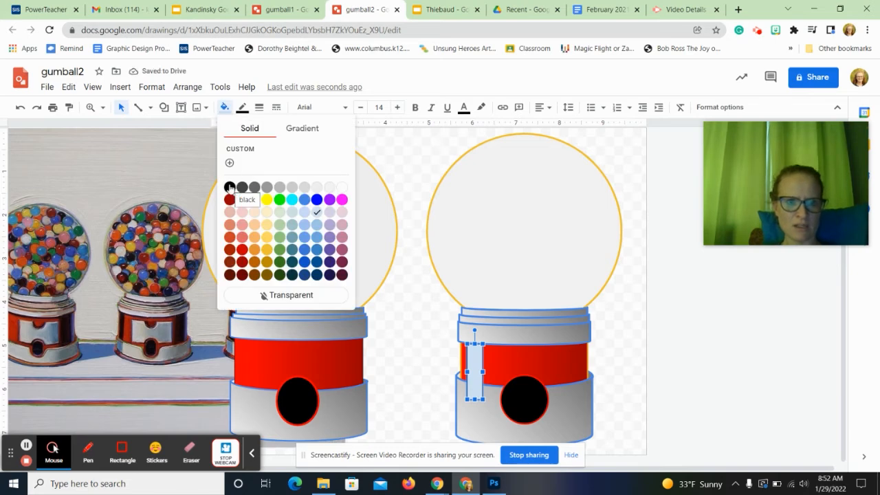
click(343, 275)
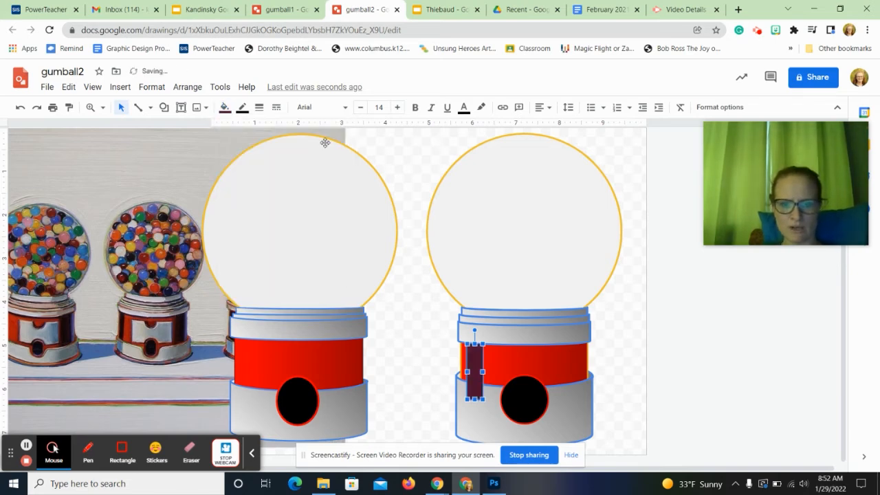
click(243, 110)
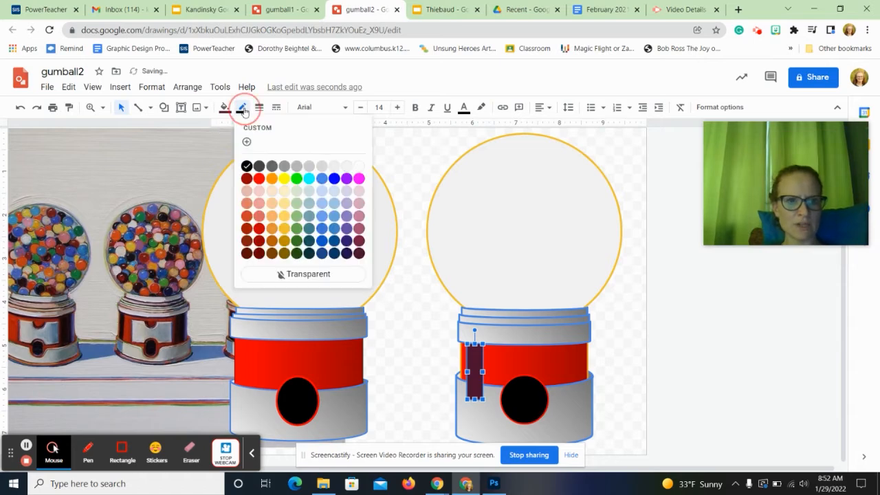
click(359, 179)
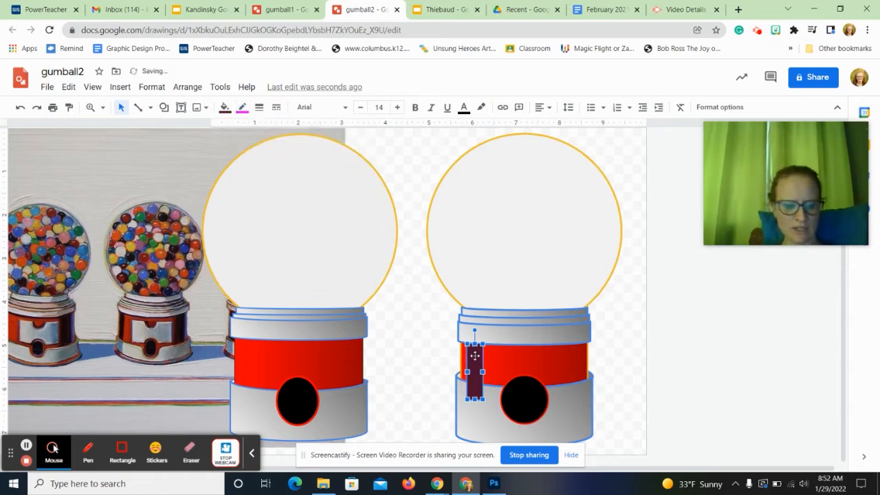
drag(475, 356, 474, 352)
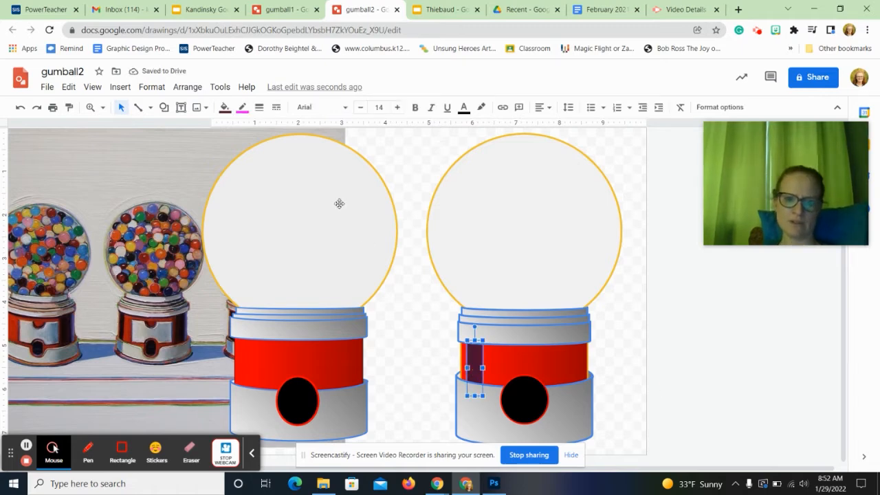
- Set the outline weight of the narrow magenta rectangle to 3px
click(259, 108)
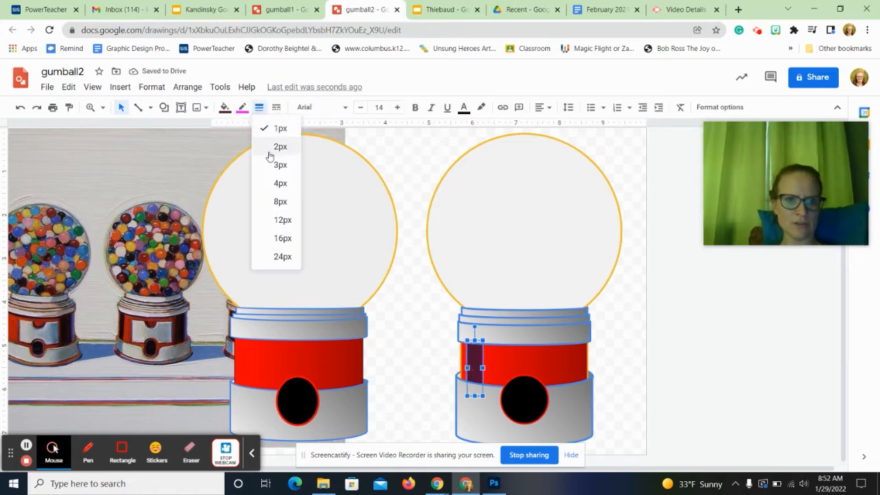
click(279, 165)
click(636, 324)
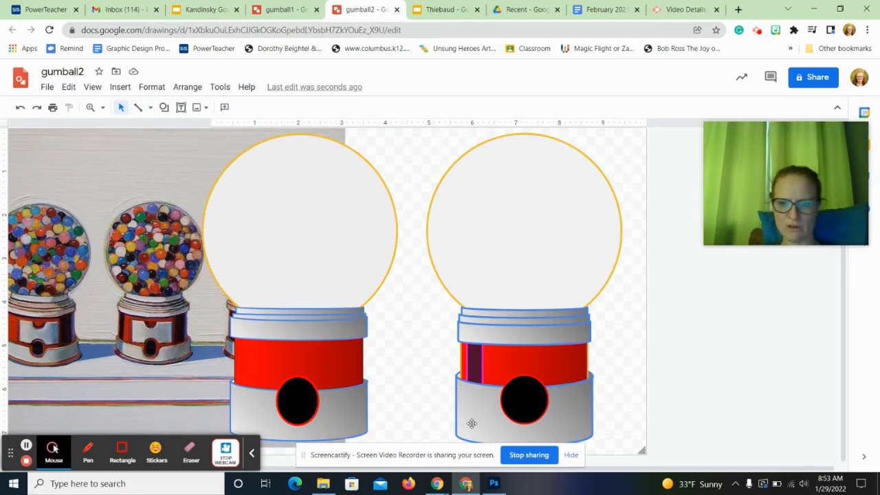
- Draw a shallow curve along the bottom edge of the second machine's base and set its line weight to 8px
click(150, 107)
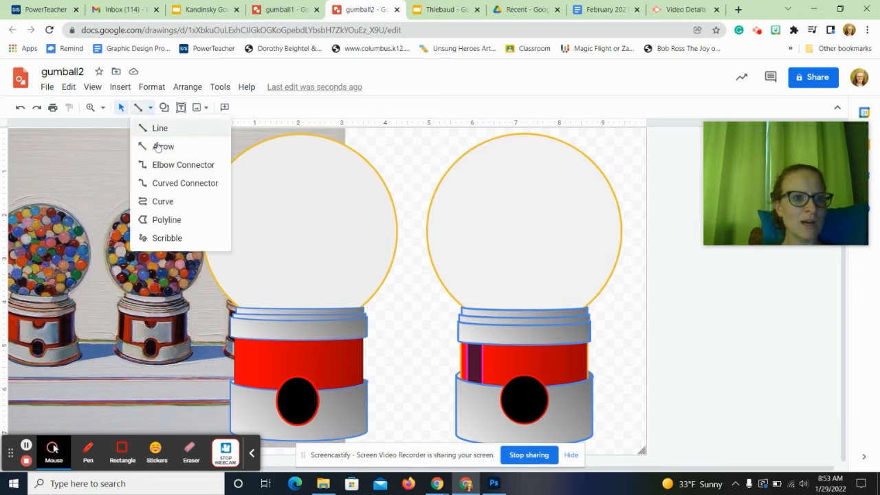
click(159, 201)
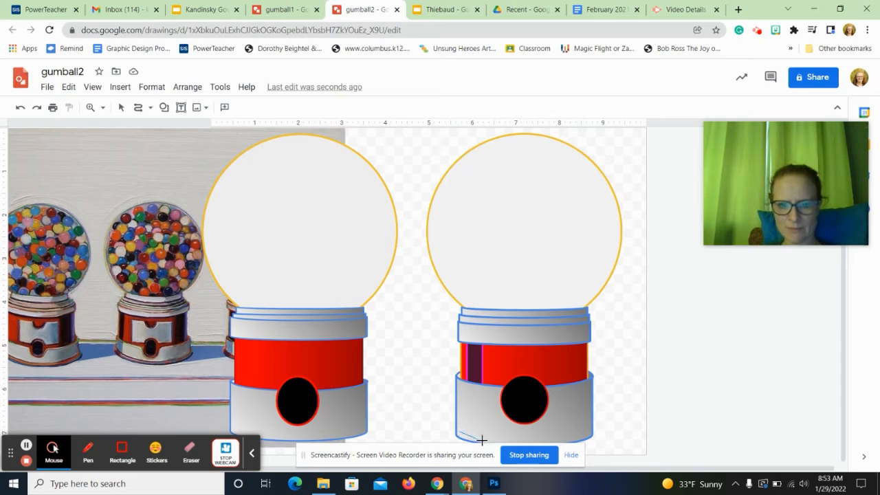
click(521, 445)
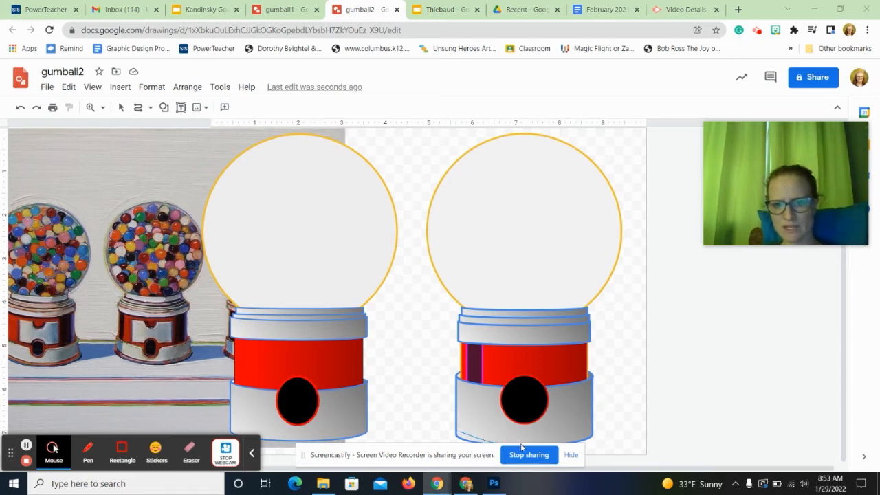
click(564, 441)
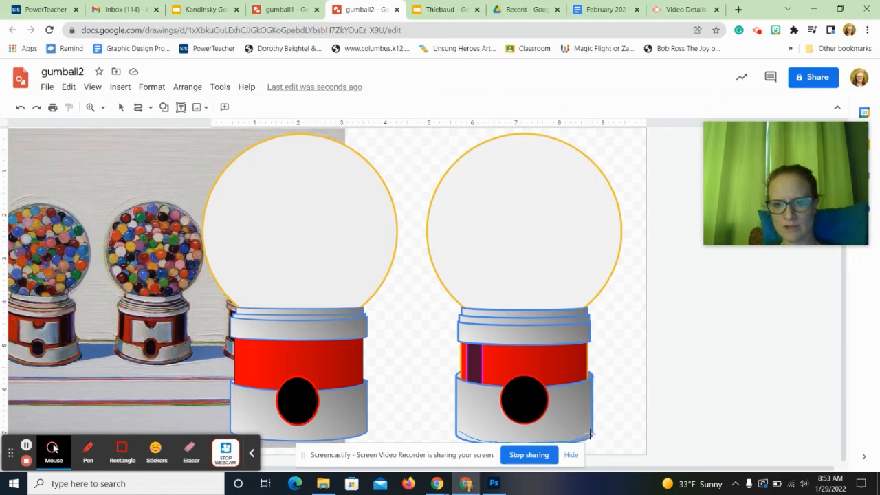
double_click(590, 434)
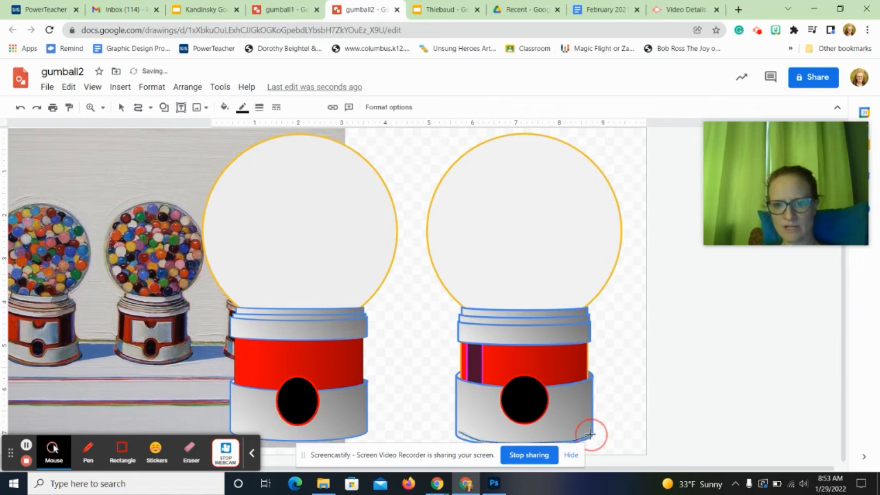
click(260, 107)
click(277, 199)
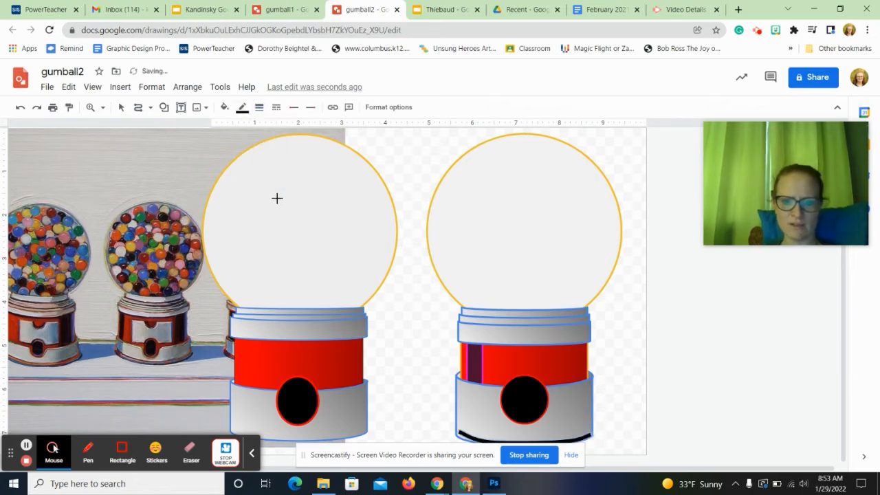
click(224, 106)
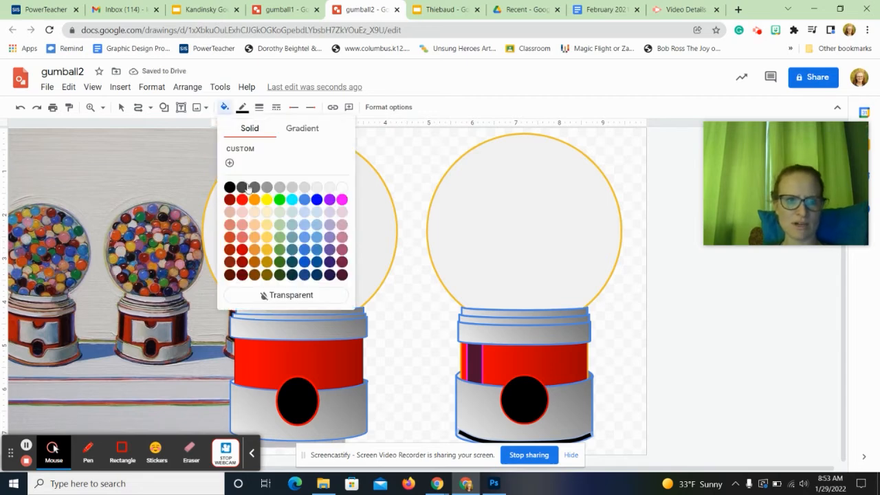
click(306, 199)
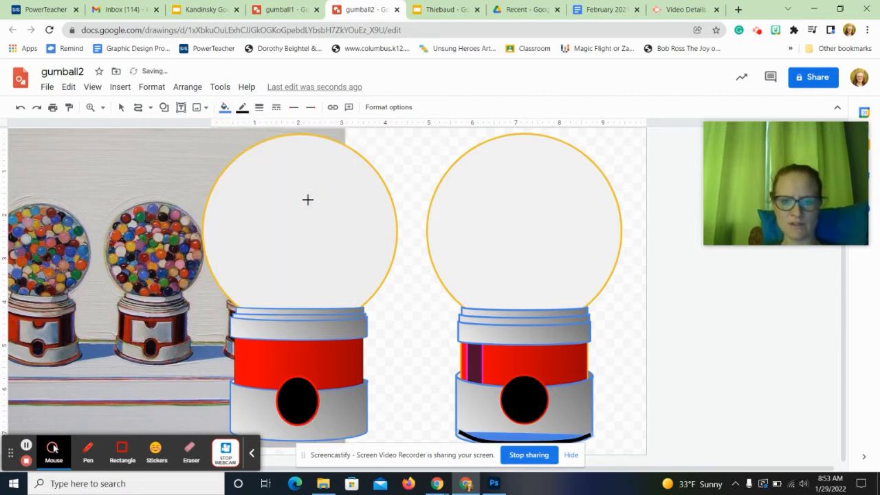
click(225, 107)
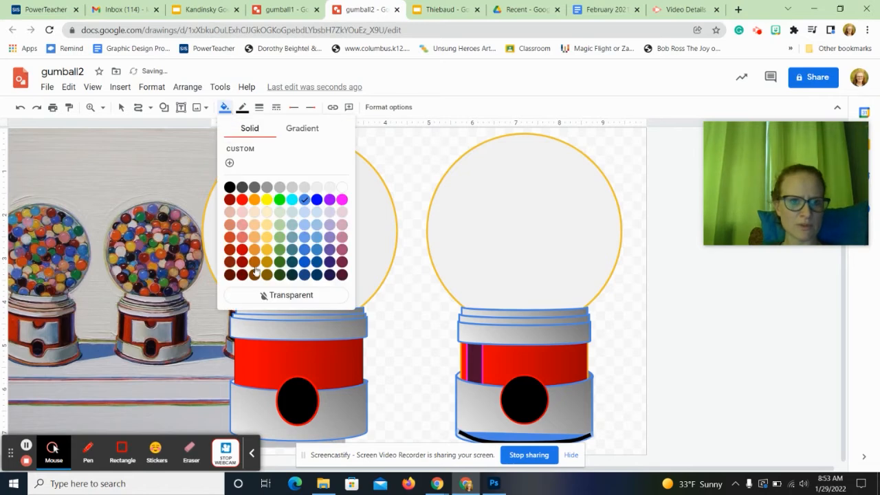
click(260, 296)
- Colour the curve's line cornflower blue to match the grey parts' outlines
click(242, 106)
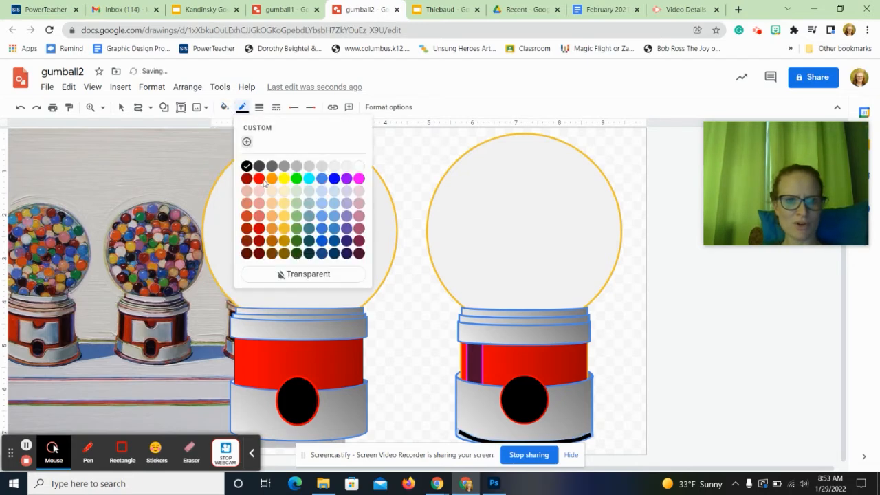
click(322, 179)
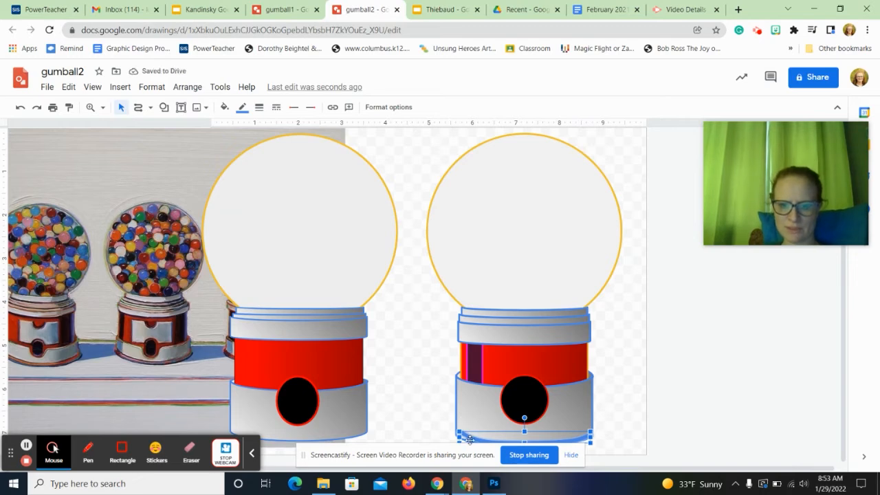
click(650, 360)
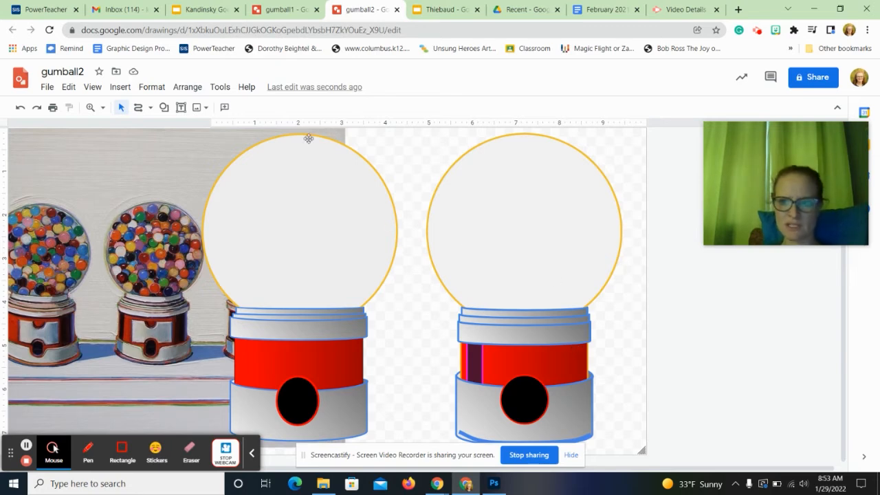
- Draw a circle about 0.9 inch across in the upper left area of the second machine's globe
click(166, 108)
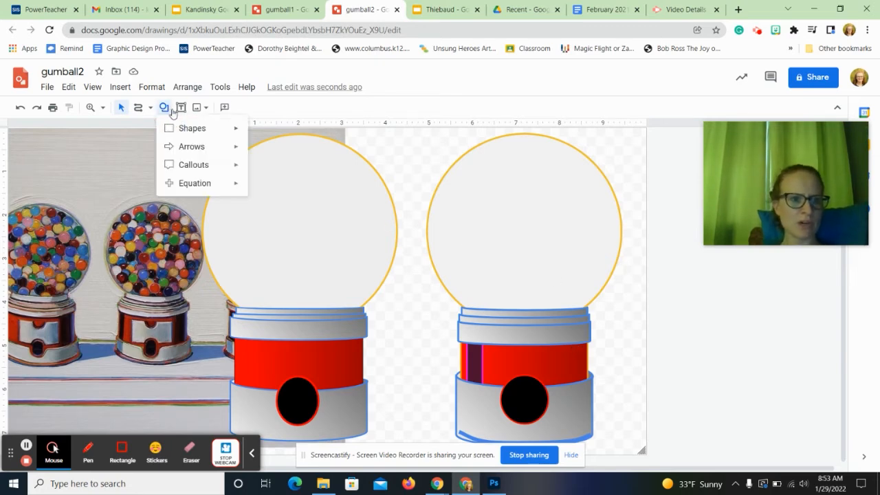
mouse_move(234, 129)
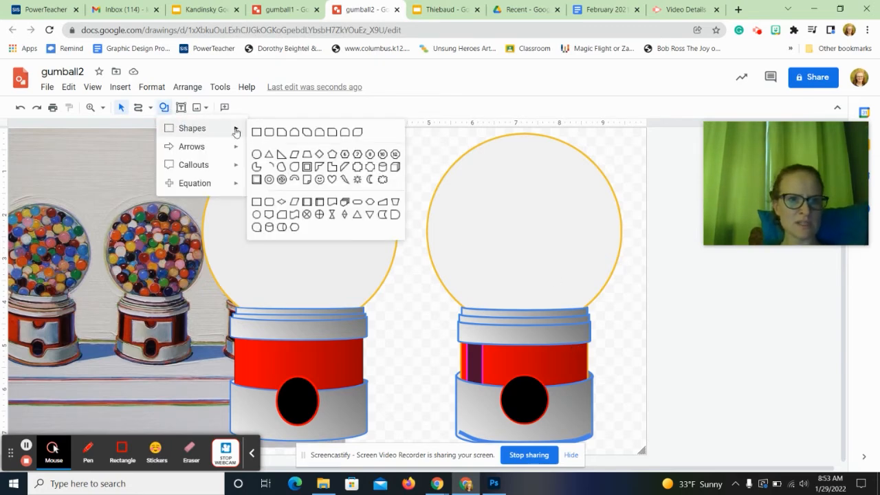
click(258, 154)
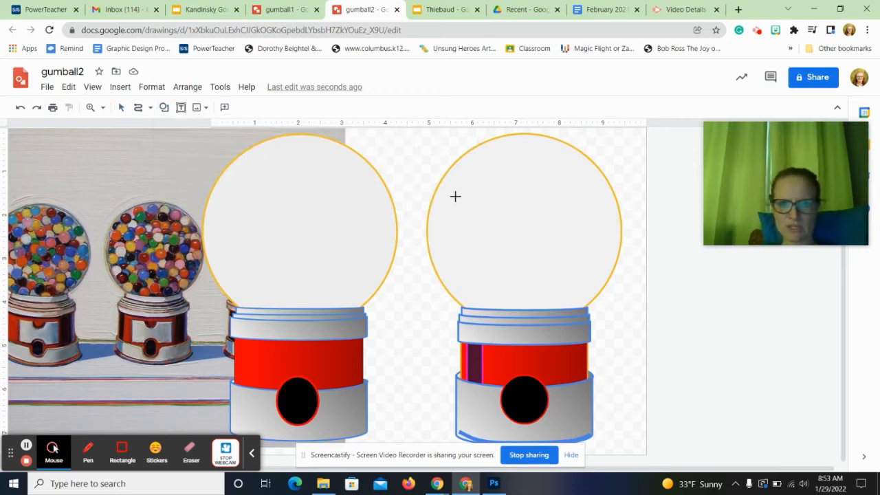
drag(455, 197, 494, 234)
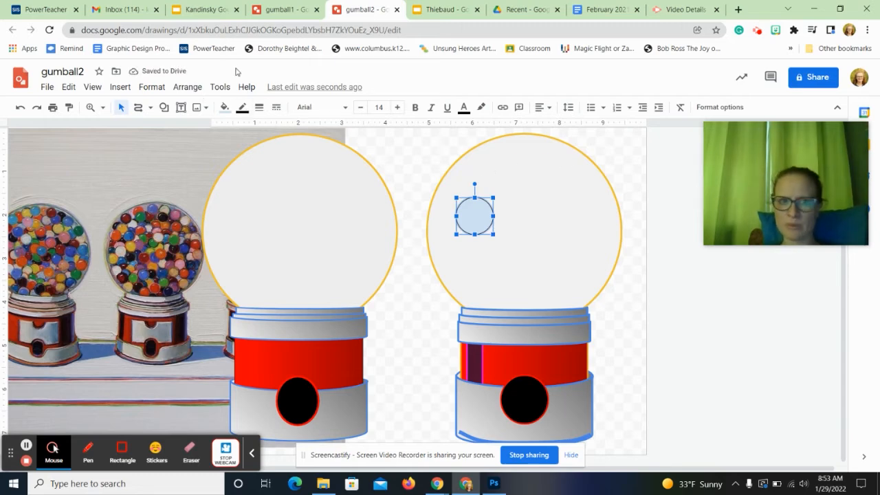
- Give the small circle the lightest grey radial gradient fill and a 3px dark red outline
click(224, 109)
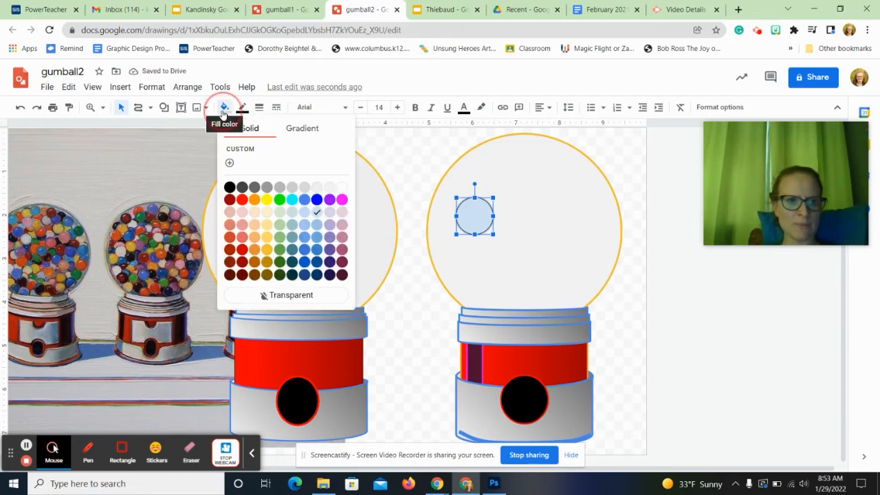
click(315, 131)
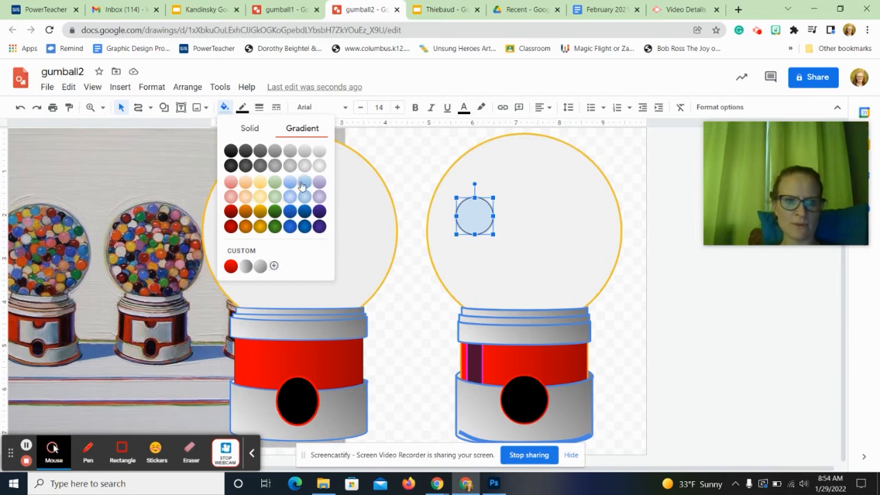
click(320, 165)
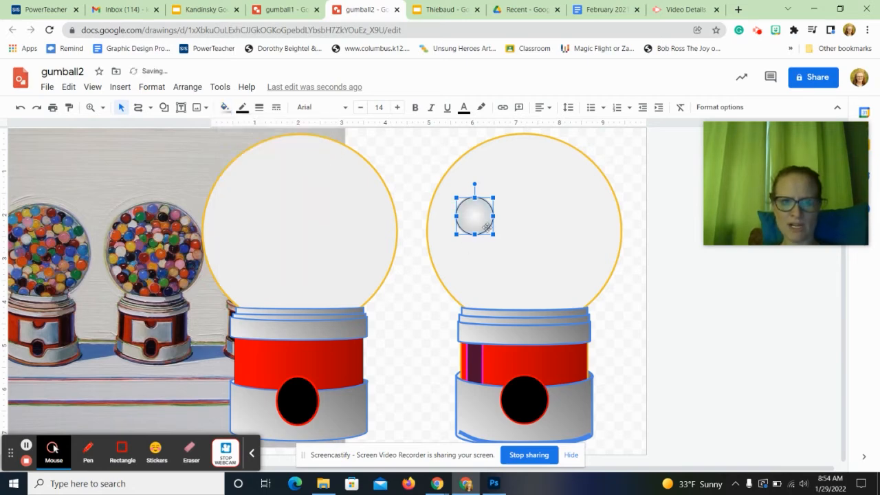
click(242, 108)
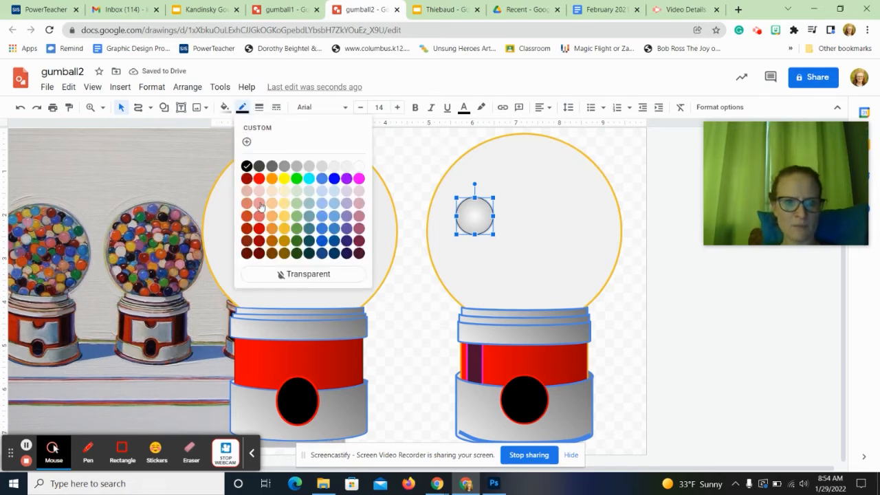
click(259, 229)
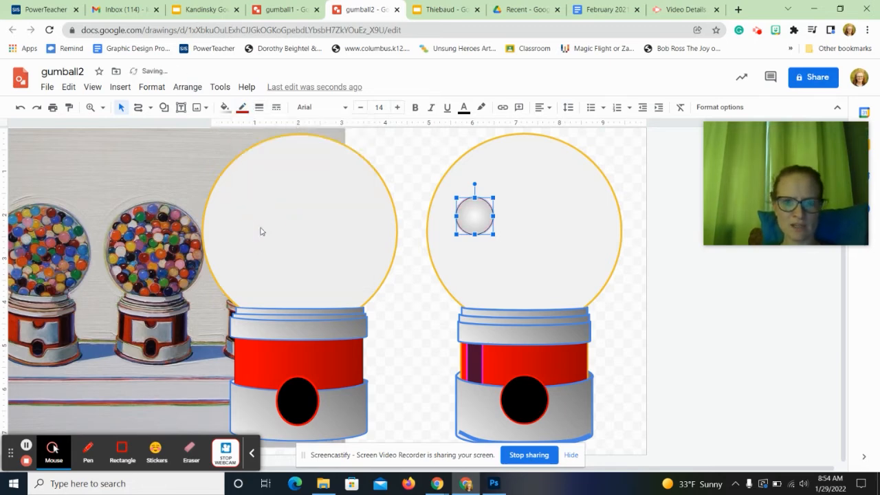
click(260, 107)
click(290, 162)
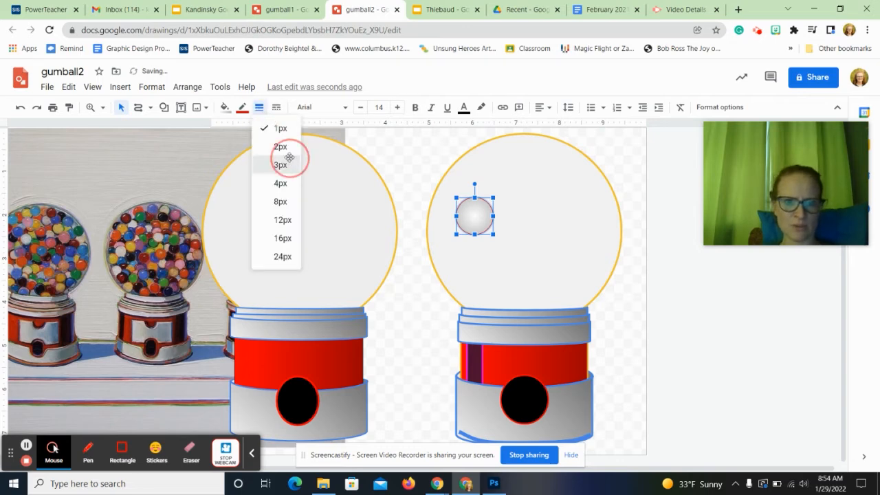
click(375, 152)
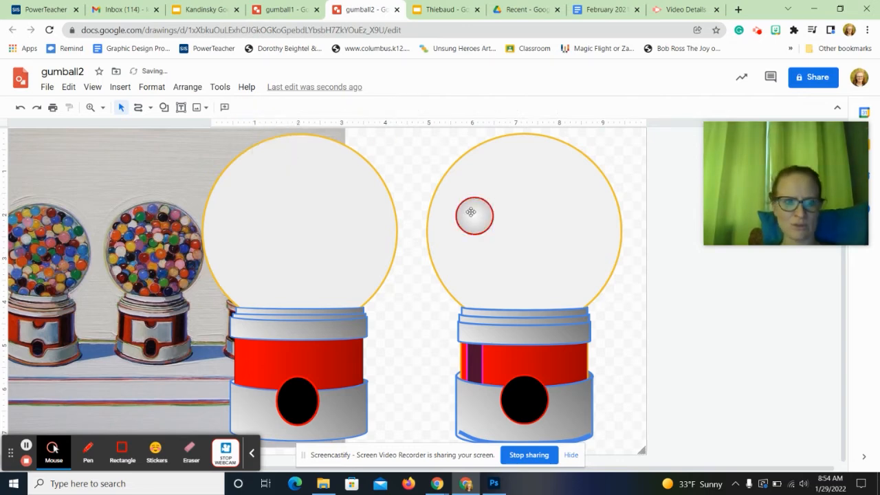
- Move the gumball circle up close to the top of the second globe, slightly left of its centre
drag(470, 211, 491, 169)
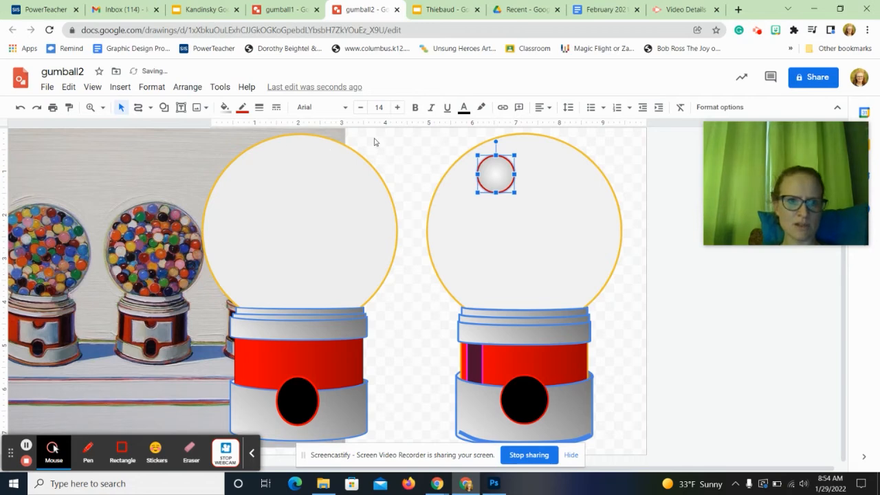
click(376, 141)
click(483, 173)
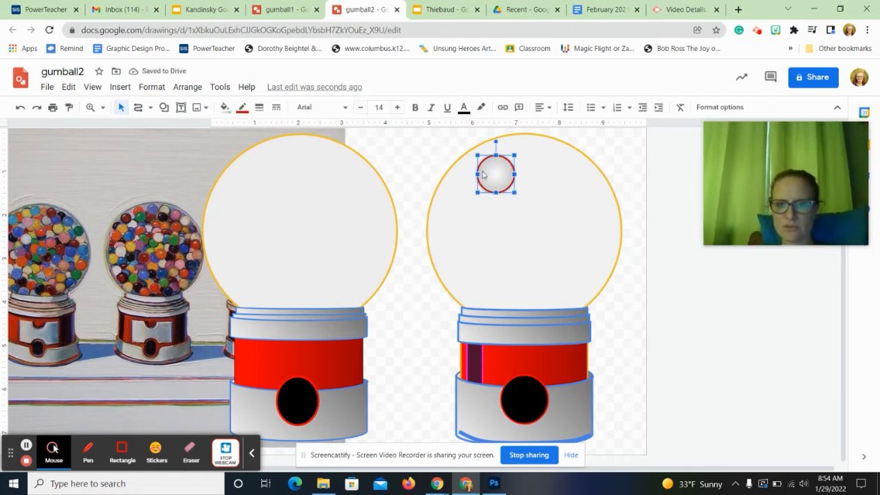
- Make seven copies of the gumball and spread them across the upper and middle parts of the second globe
key(ctrl+d)
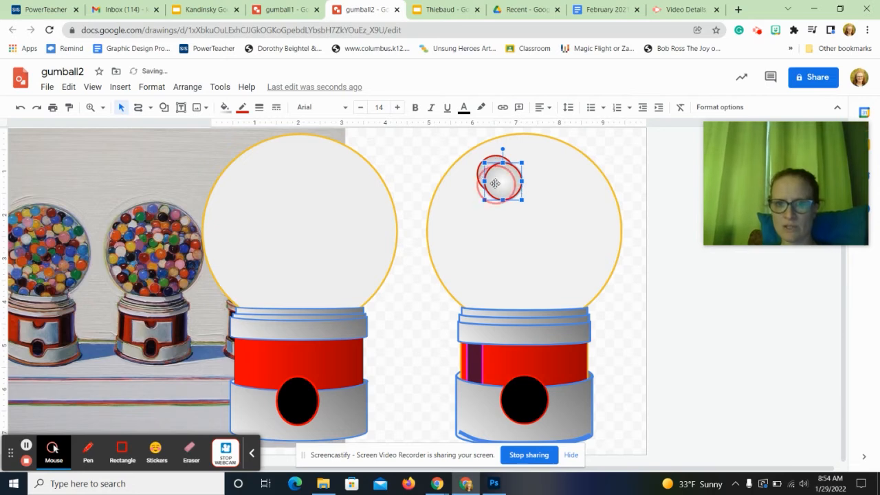
drag(495, 183, 466, 220)
key(ctrl+v)
key(ctrl+v)
key(ctrl+v)
drag(524, 204, 511, 244)
key(ctrl+v)
drag(529, 209, 560, 257)
key(ctrl+v)
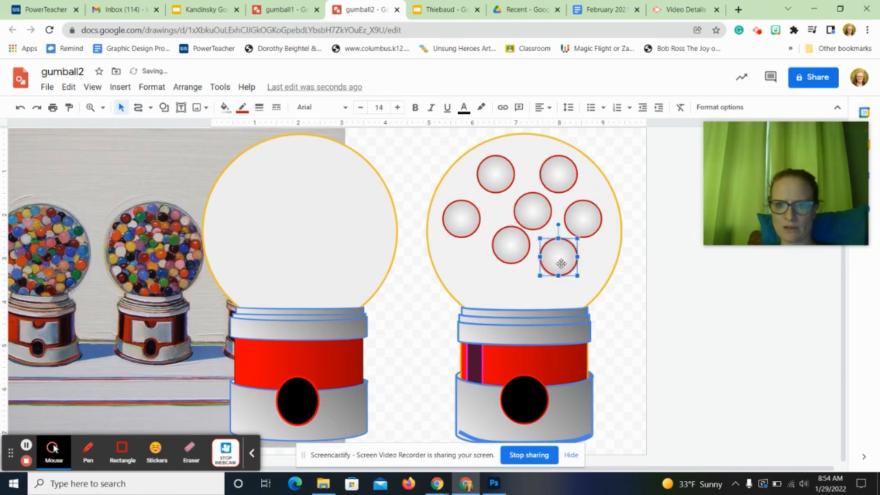
key(ctrl+v)
drag(546, 228, 468, 261)
click(640, 287)
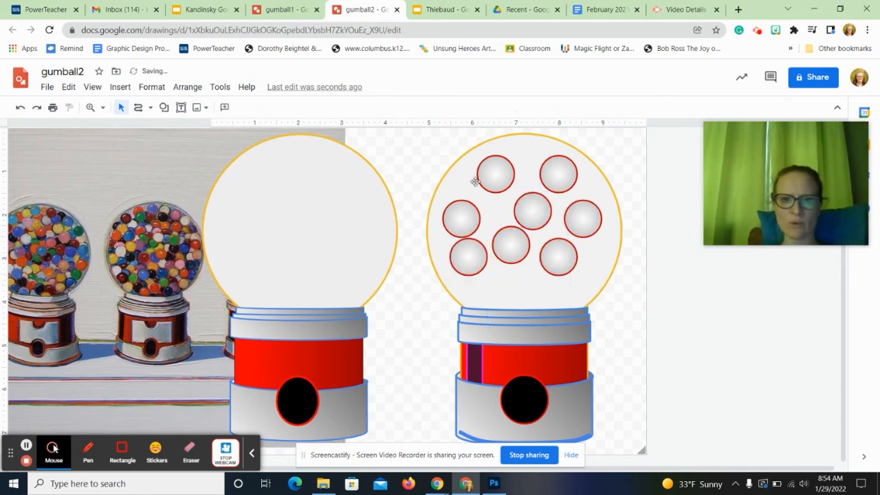
- Fill the globe's upper right gumball with a custom radial gradient from cyan centre to blue edge, and give it an orange outline
click(569, 177)
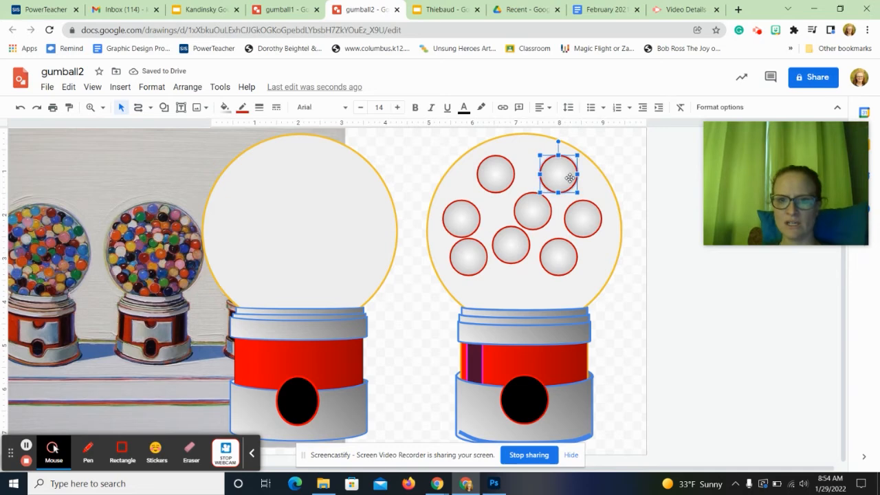
click(224, 108)
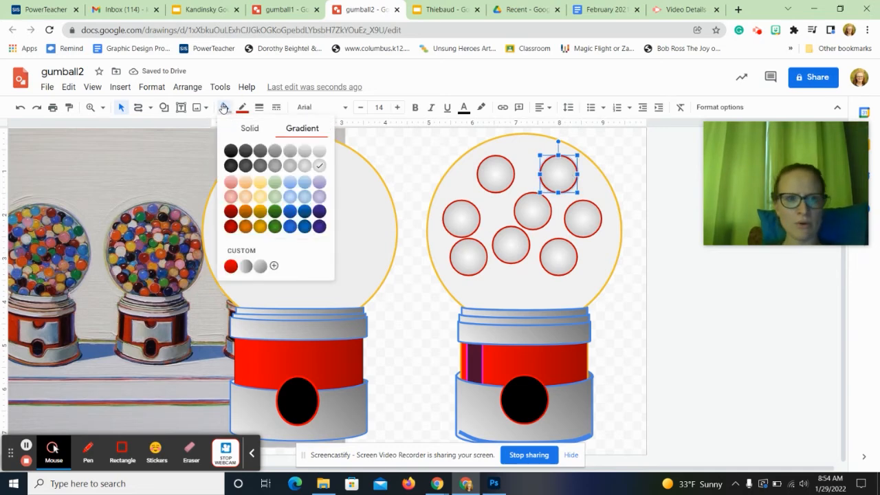
click(275, 267)
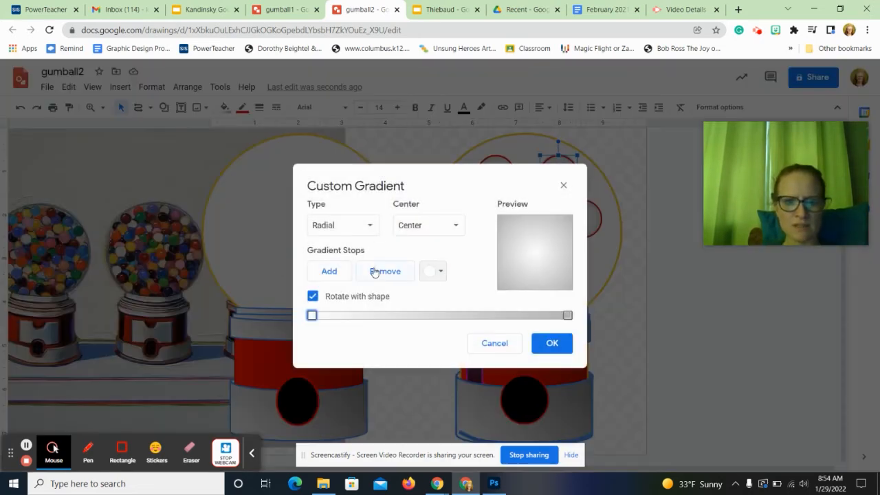
click(567, 315)
click(433, 271)
click(518, 346)
click(312, 315)
click(433, 271)
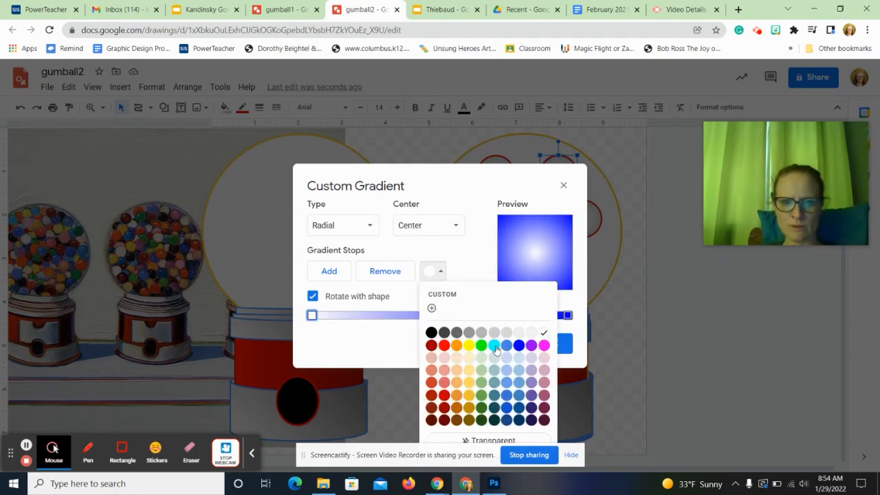
click(493, 346)
click(551, 343)
click(223, 107)
- Fill the second globe's far-left gumball with a custom radial gradient from bright green at the centre to dark green at the edge
click(461, 219)
click(224, 108)
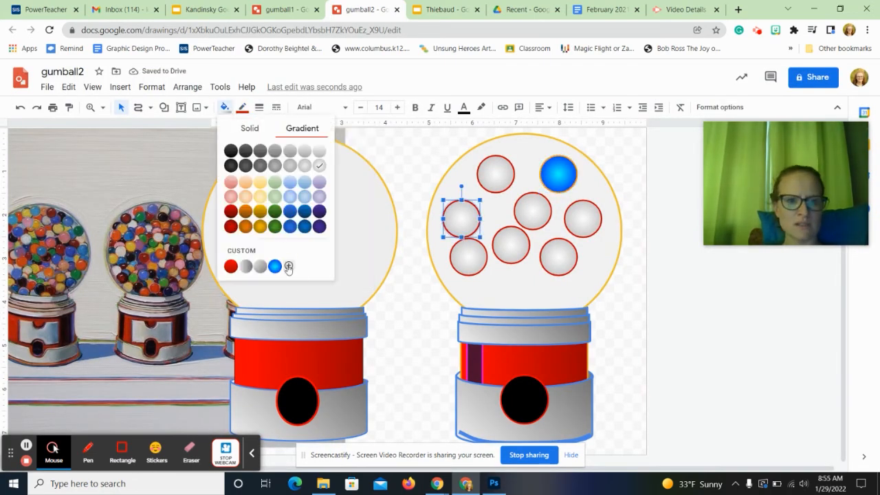
click(289, 267)
click(433, 271)
click(481, 346)
click(568, 315)
click(433, 271)
click(481, 418)
click(552, 345)
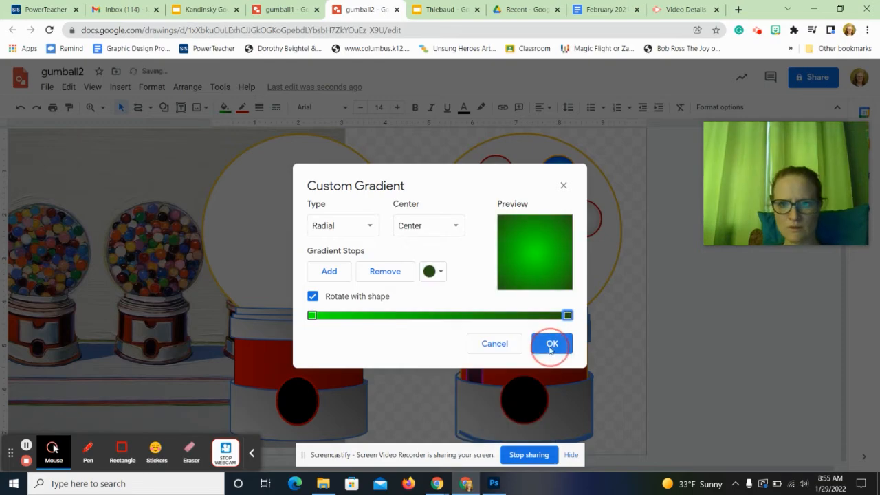
- Give the unfilled light grey gumball at the second globe's upper left a cyan outline
click(494, 165)
click(242, 108)
click(309, 181)
- Fill the second globe's central gumball with a custom radial gradient from yellow centre to orange edge, and give it a purple outline
click(533, 211)
click(223, 108)
click(303, 265)
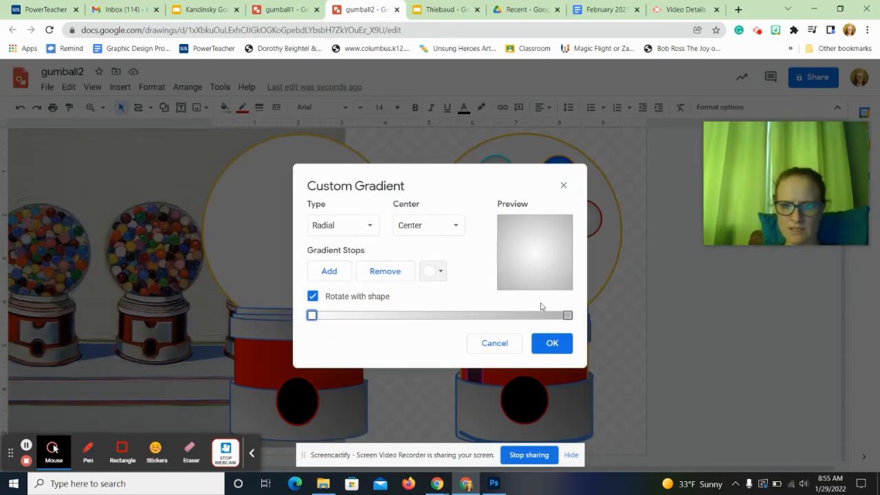
click(567, 315)
click(433, 270)
click(459, 347)
click(554, 343)
click(242, 108)
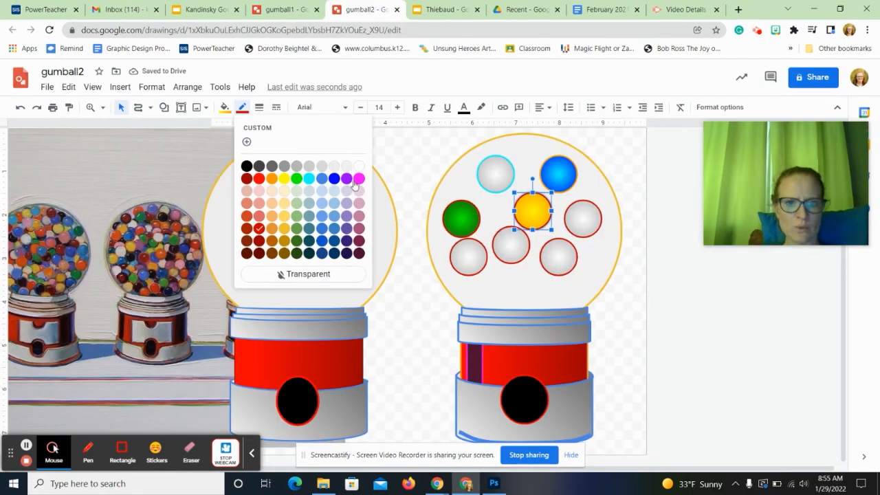
click(272, 181)
- Fill the second globe's far-right gumball with a custom purple radial gradient, and give it a yellow outline
click(588, 226)
click(225, 108)
click(302, 266)
click(567, 314)
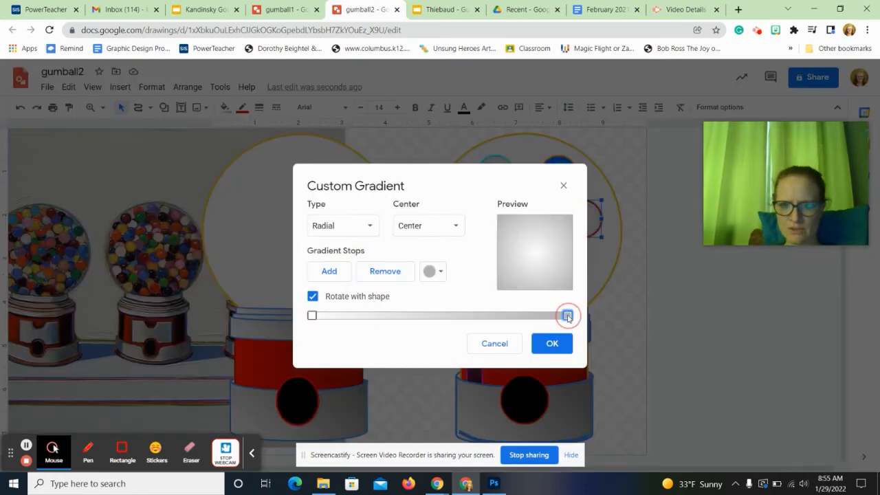
click(433, 271)
click(532, 345)
click(550, 346)
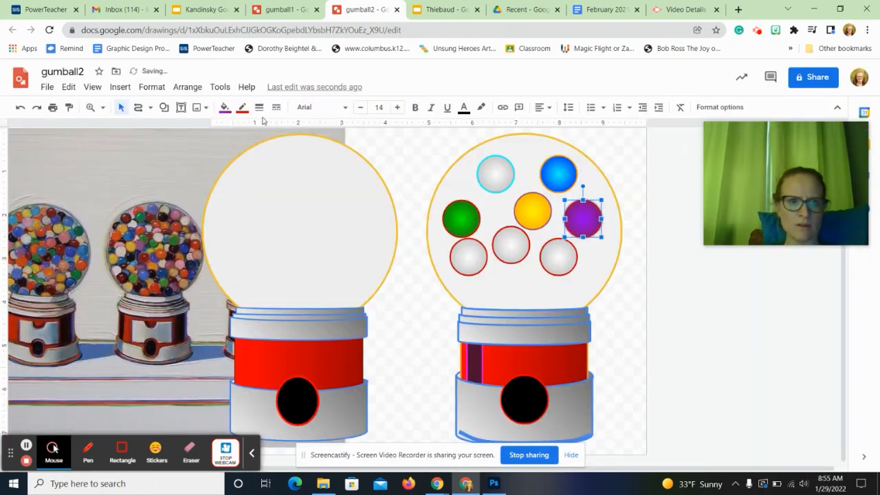
click(243, 108)
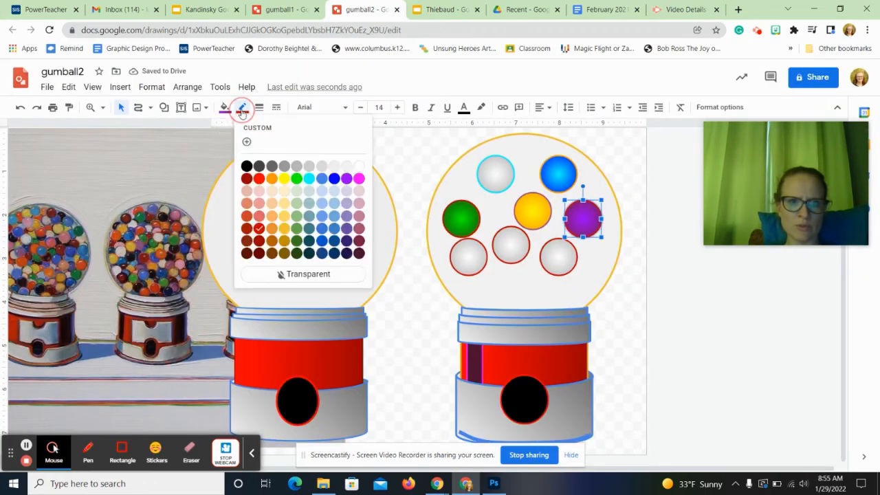
click(287, 177)
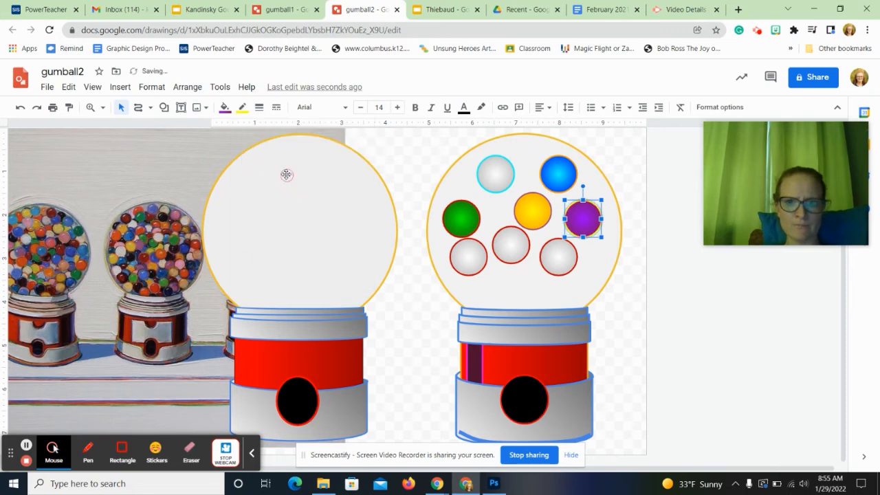
click(648, 287)
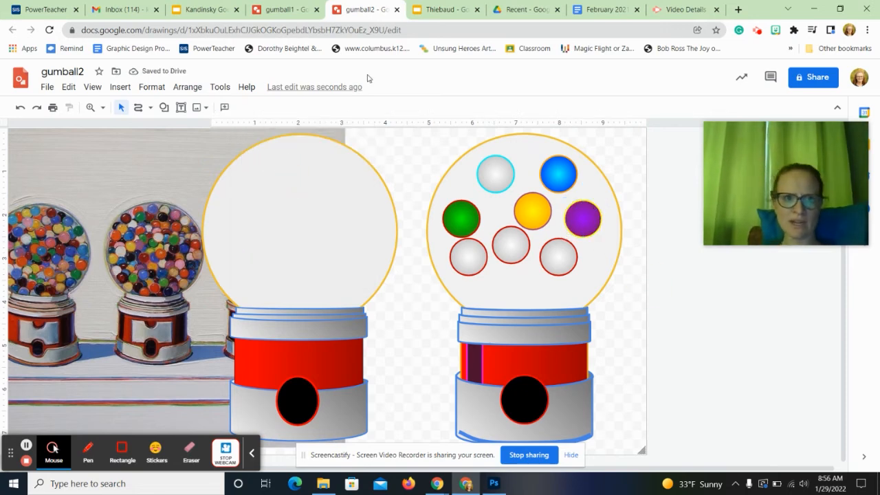
- In the gumball1 drawing, duplicate a mixed selection of the coloured gumballs and move the copies down into the globe's empty lower part
click(282, 10)
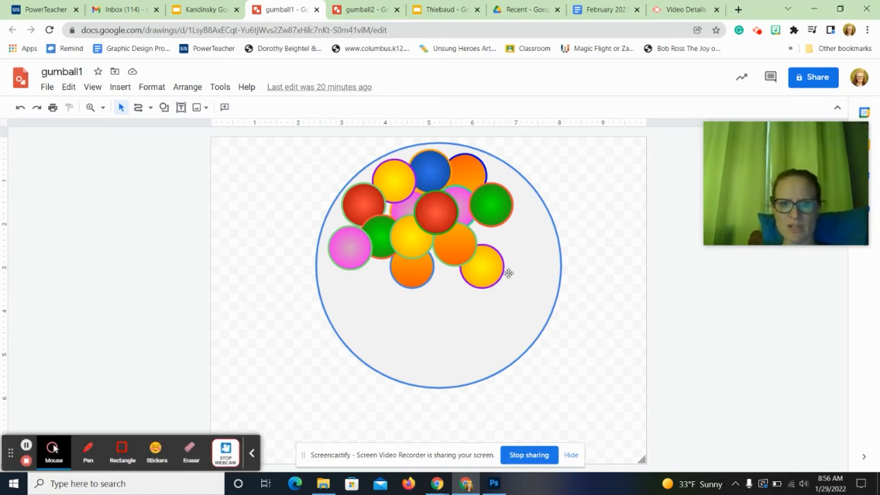
click(429, 172)
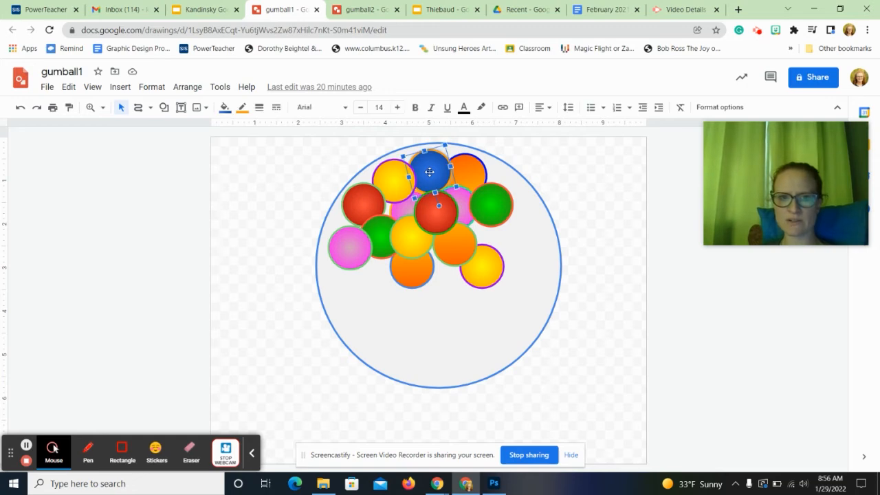
click(395, 184)
shift+click(356, 207)
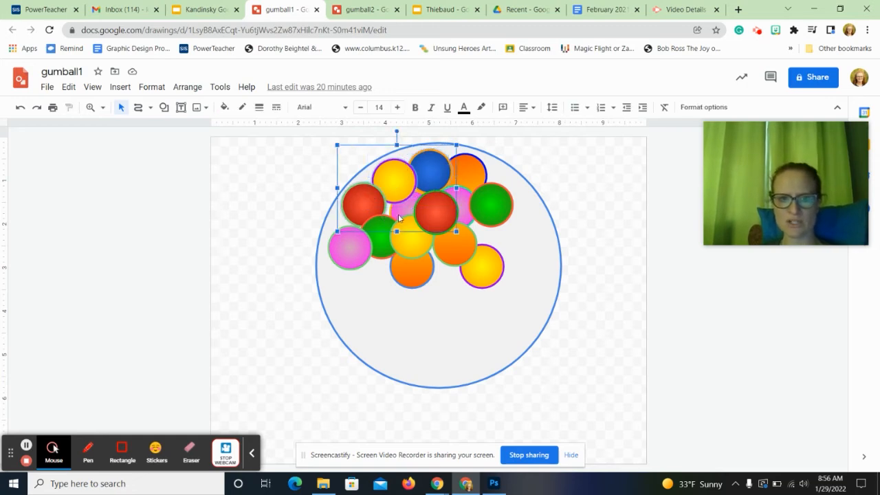
shift+click(414, 270)
shift+click(464, 255)
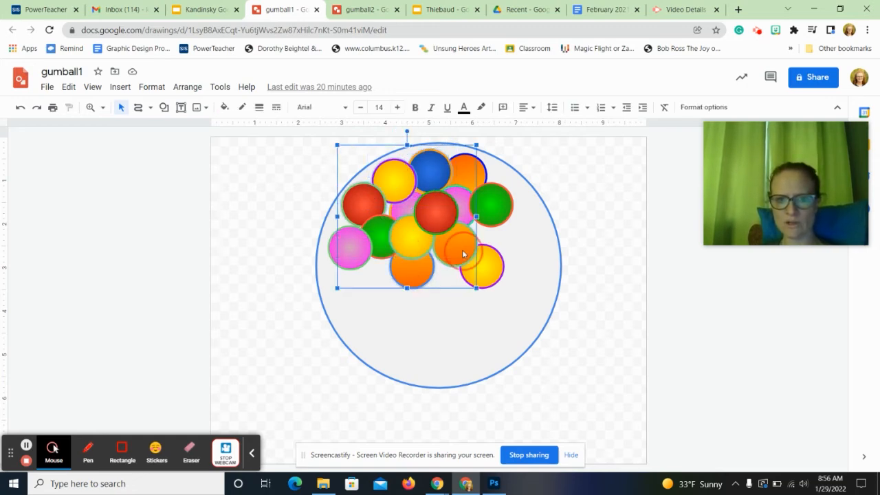
shift+click(482, 268)
shift+click(493, 210)
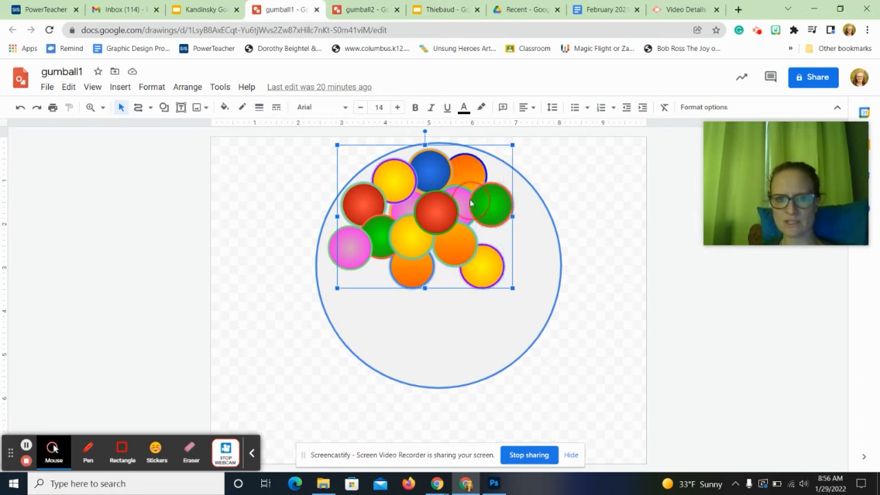
shift+click(471, 203)
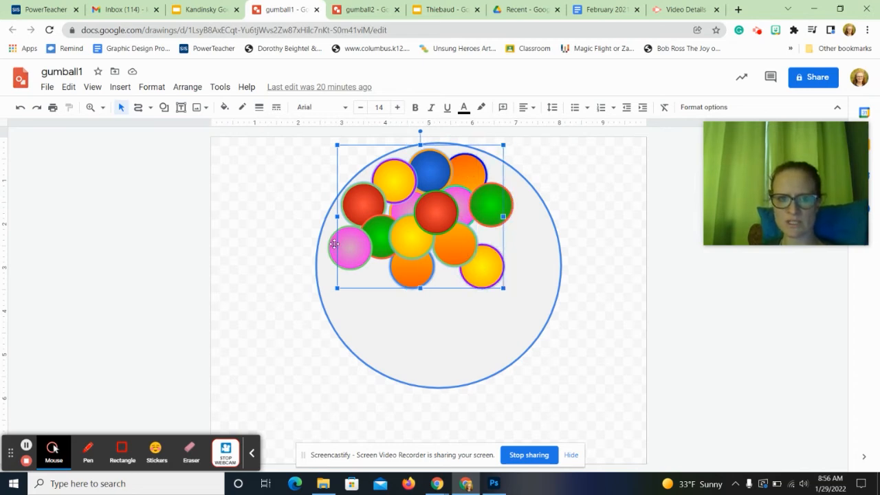
shift+click(334, 244)
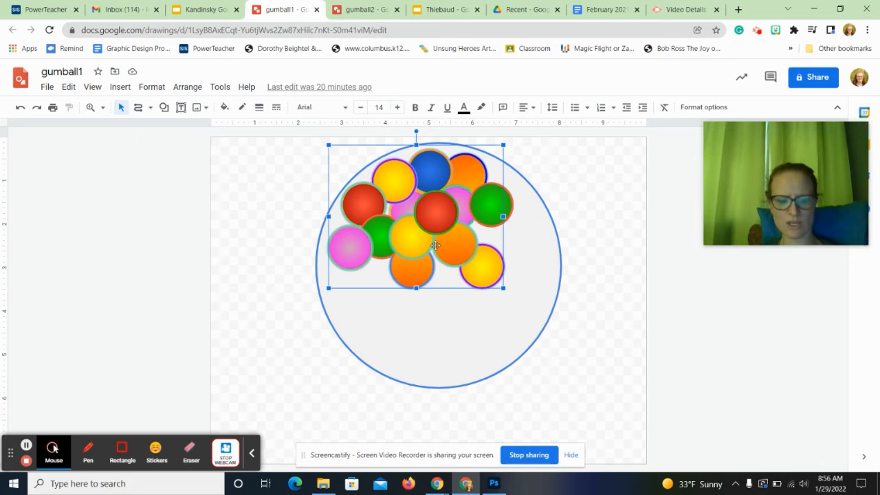
key(ctrl+d)
drag(427, 246, 436, 302)
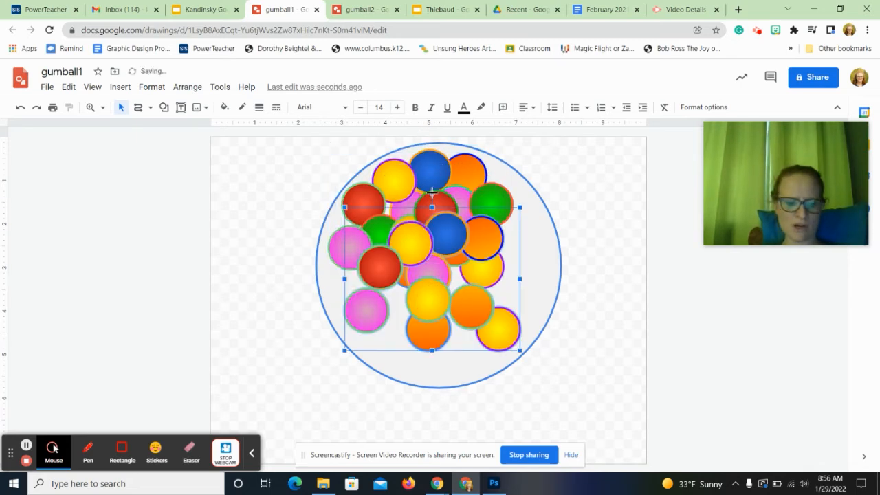
- Rotate the copied gumballs together by roughly a quarter turn clockwise and shift them toward the globe's right side
drag(432, 193, 535, 254)
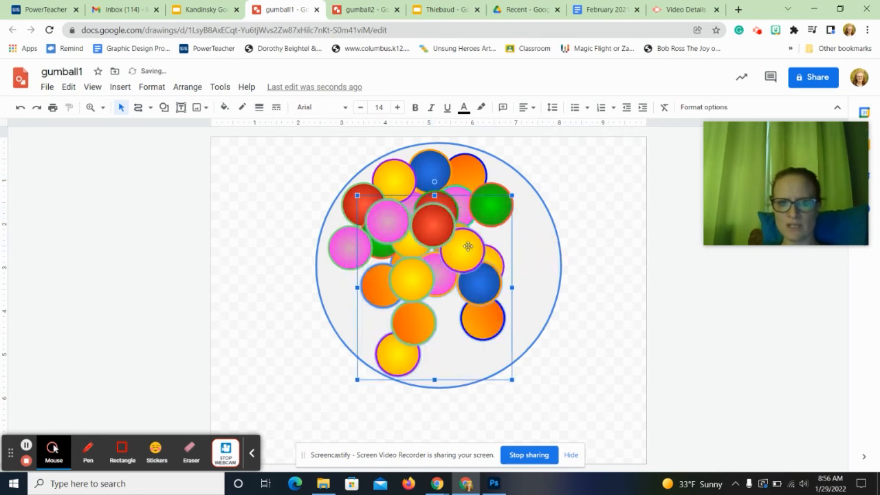
drag(468, 246, 506, 249)
click(586, 216)
- Reposition individual pink, red, yellow and orange gumballs to break up the copied pattern and fill gaps around the globe
drag(443, 223, 360, 286)
drag(437, 207, 374, 263)
drag(473, 234, 430, 224)
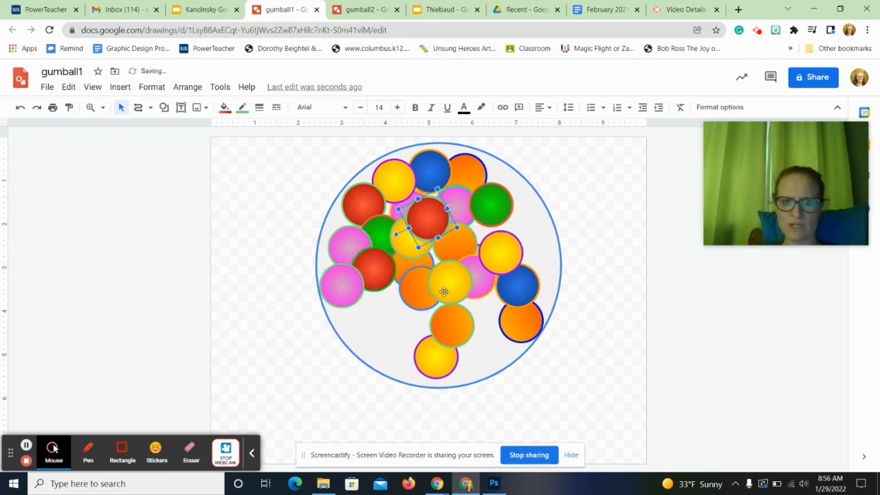
drag(445, 292, 521, 213)
click(479, 268)
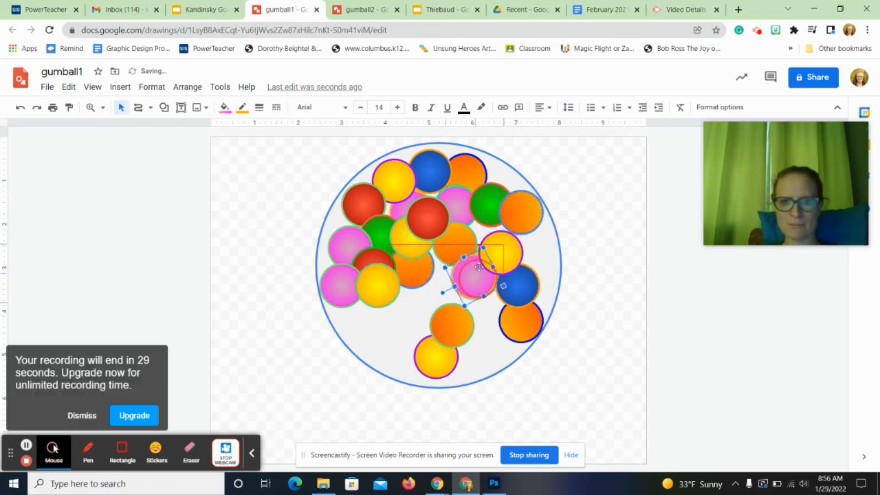
drag(479, 269, 480, 223)
drag(454, 318, 440, 265)
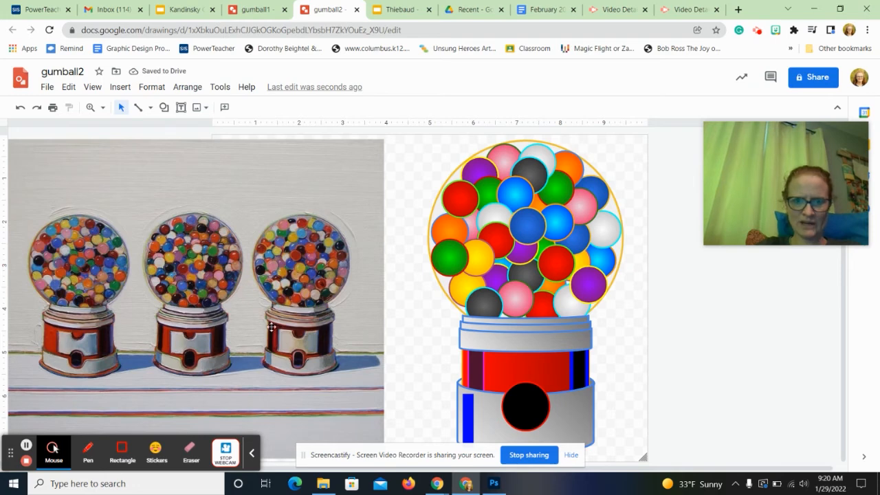
- In the gumball2 drawing, move the reference painting off to the right and draw a canvas-sized rectangle placed behind the gumball machine
mouse_move(276, 271)
mouse_down()
mouse_move(385, 248)
mouse_move(785, 257)
mouse_move(775, 259)
mouse_up()
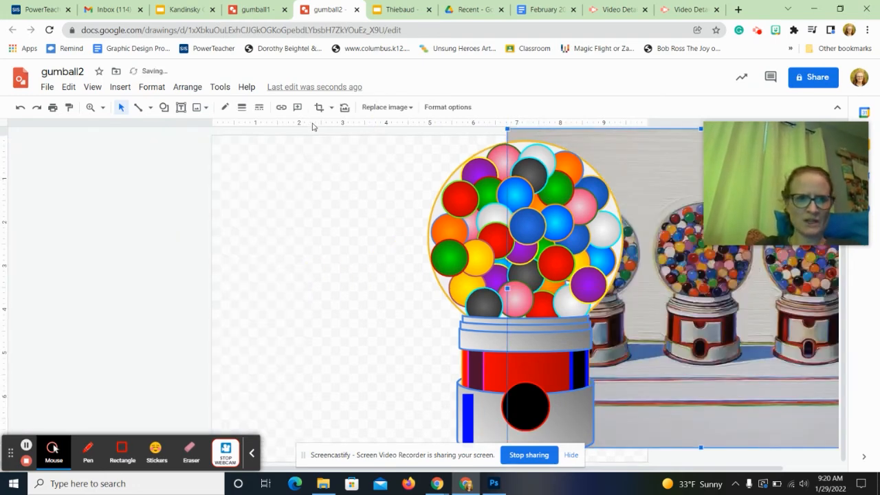
drag(638, 187, 685, 249)
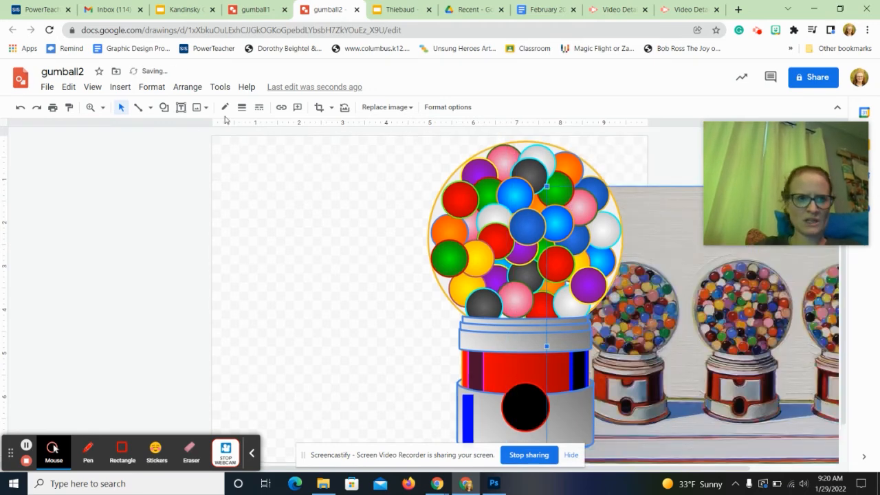
click(164, 109)
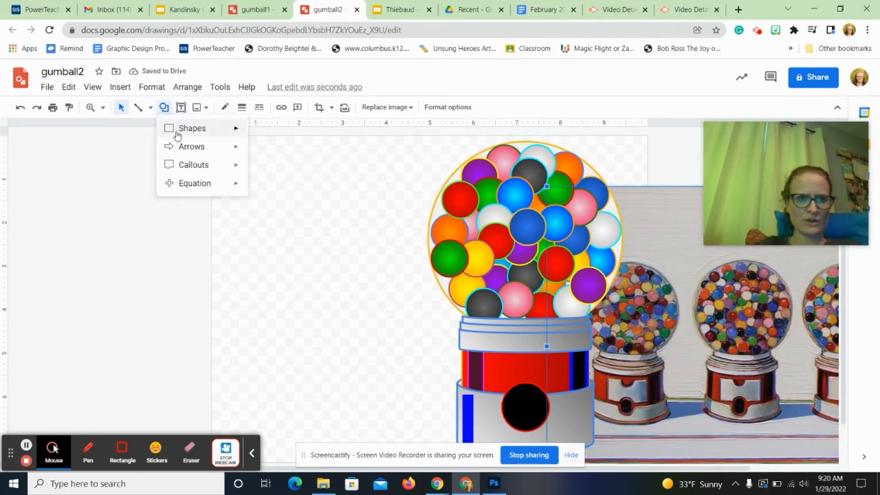
click(255, 133)
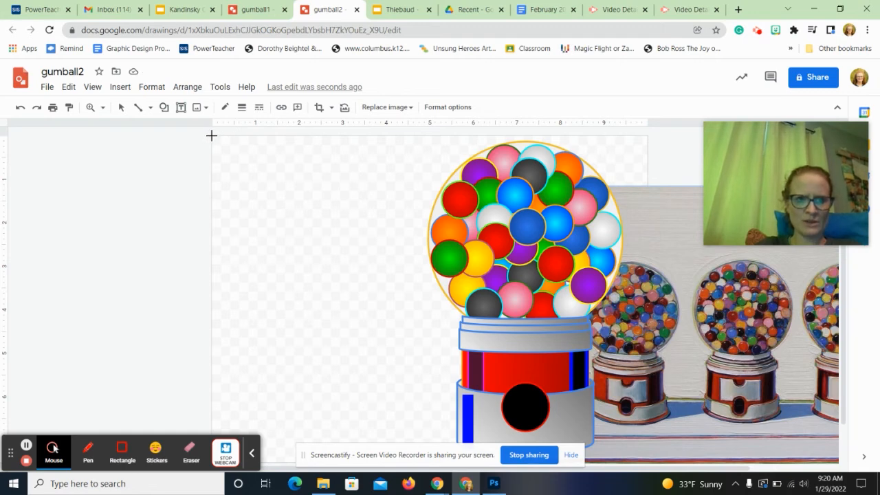
drag(211, 135, 650, 452)
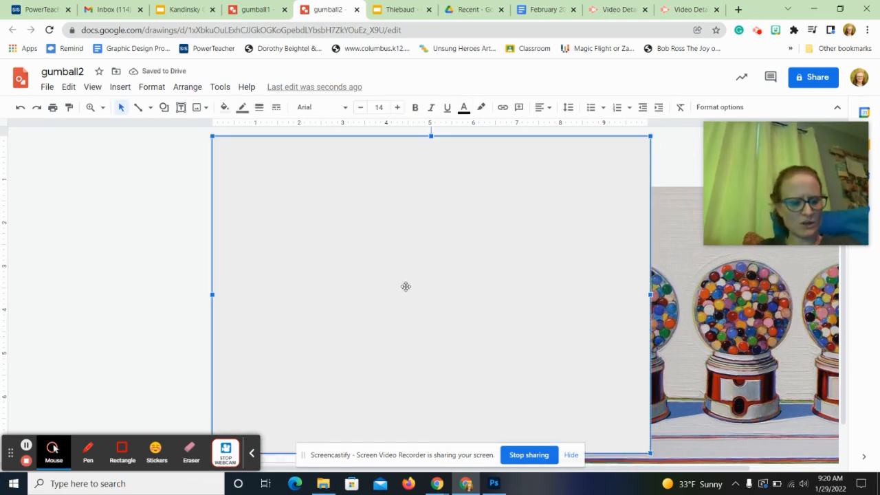
key(ctrl+shift+Down)
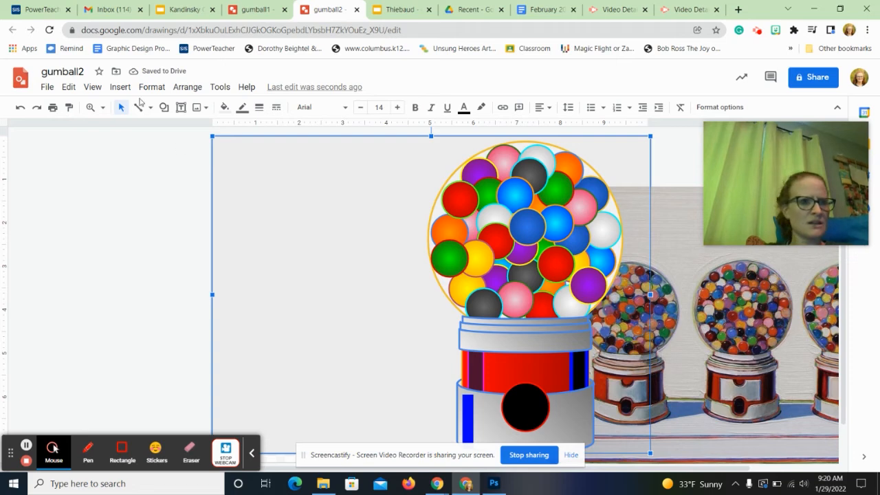
- Make the outline of the background rectangle transparent
click(163, 108)
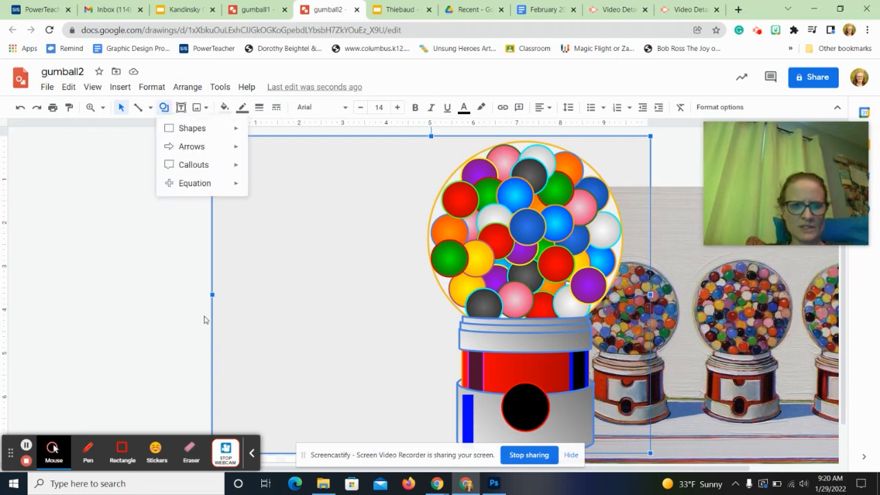
click(237, 111)
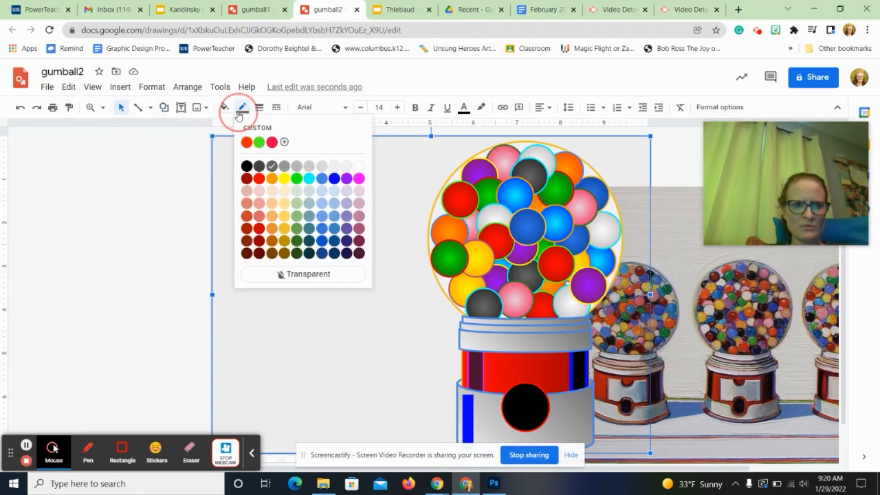
click(261, 273)
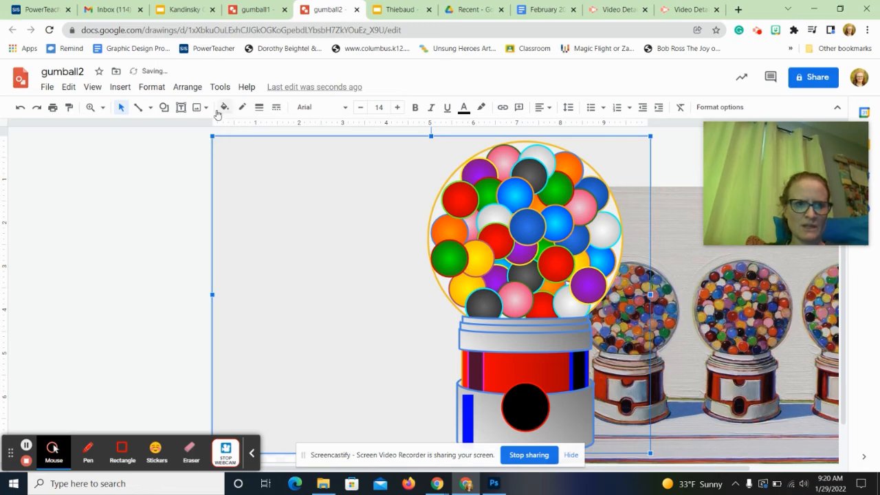
- Draw a wide, shallow rectangle across the bottom of the canvas and move the reference painting back to the machine's left
click(164, 108)
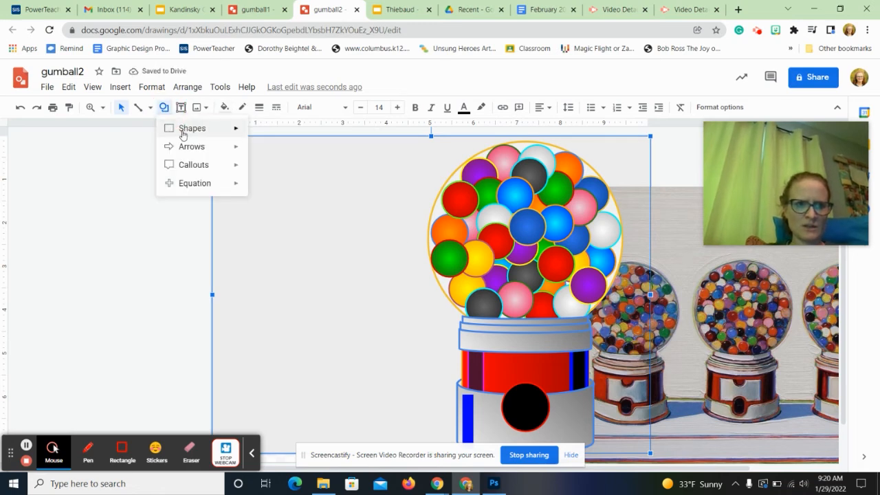
mouse_move(182, 130)
click(257, 131)
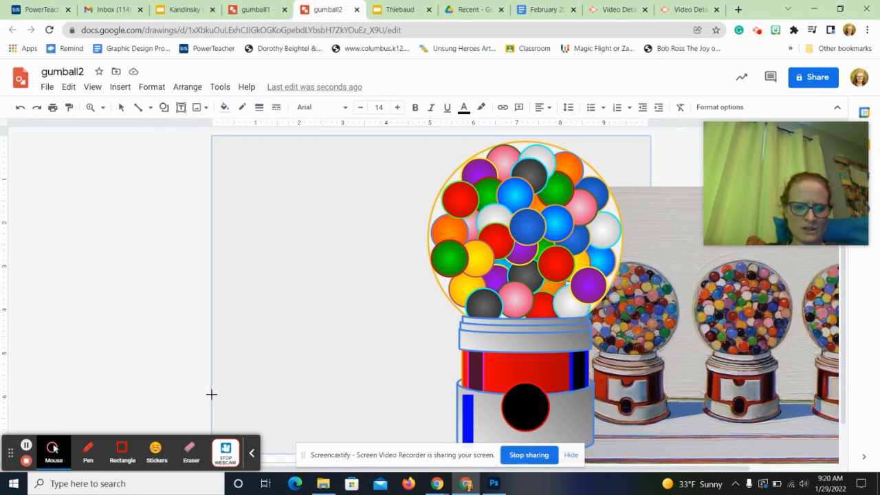
drag(211, 394, 654, 452)
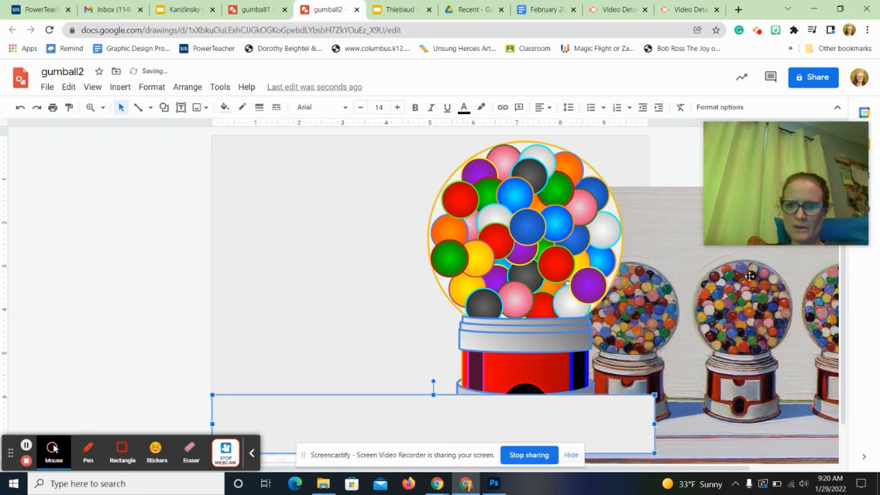
drag(751, 275, 172, 178)
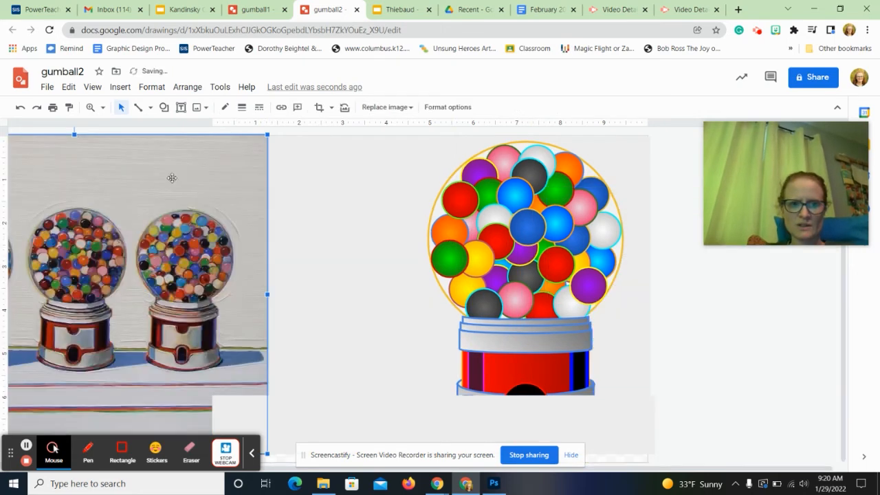
click(633, 416)
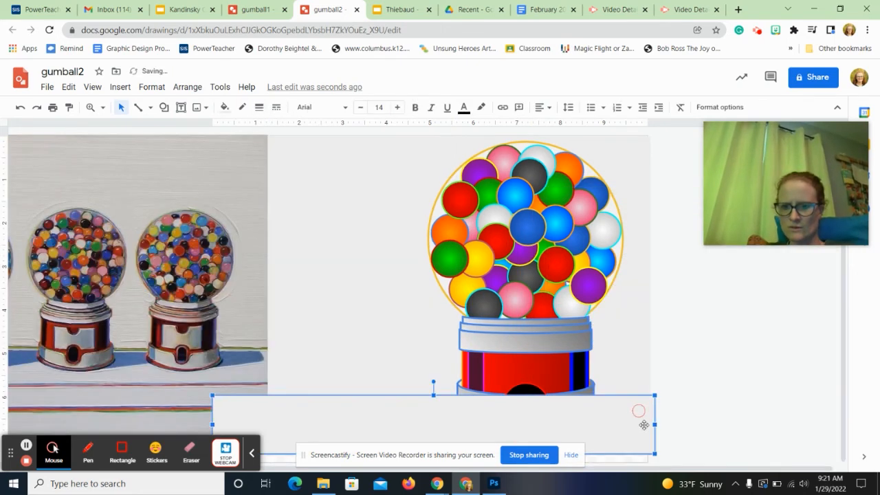
- Fit the table rectangle to the canvas's lower-right corner and give it a thick outline in the custom green
drag(654, 454, 647, 462)
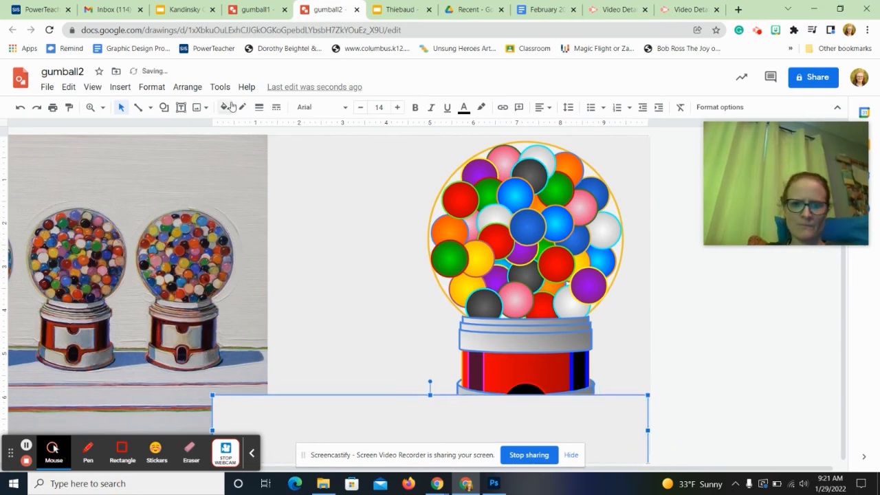
click(244, 108)
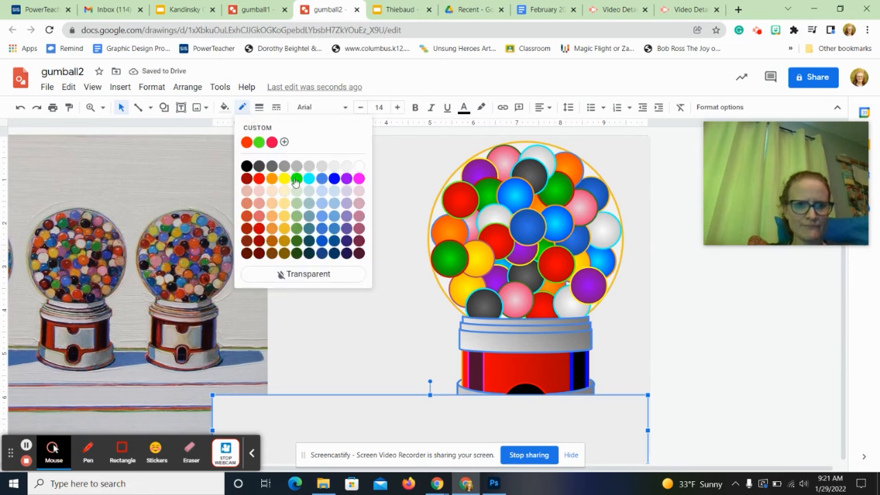
click(259, 143)
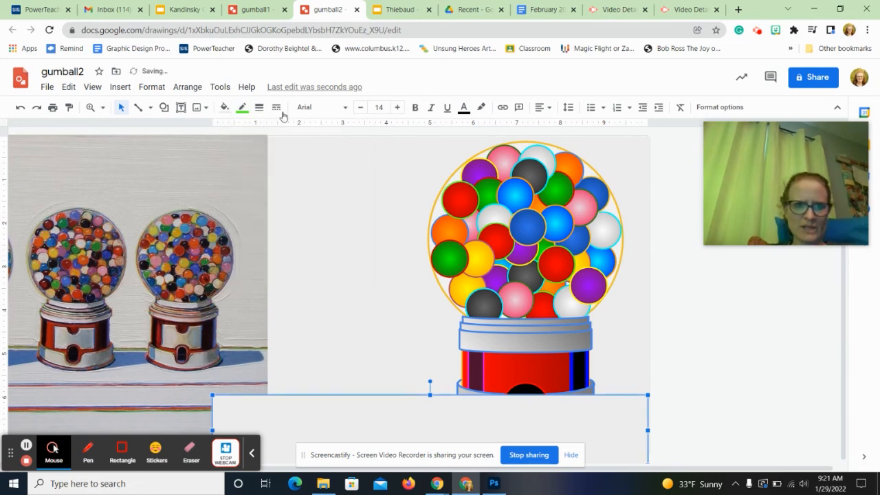
click(259, 107)
click(285, 203)
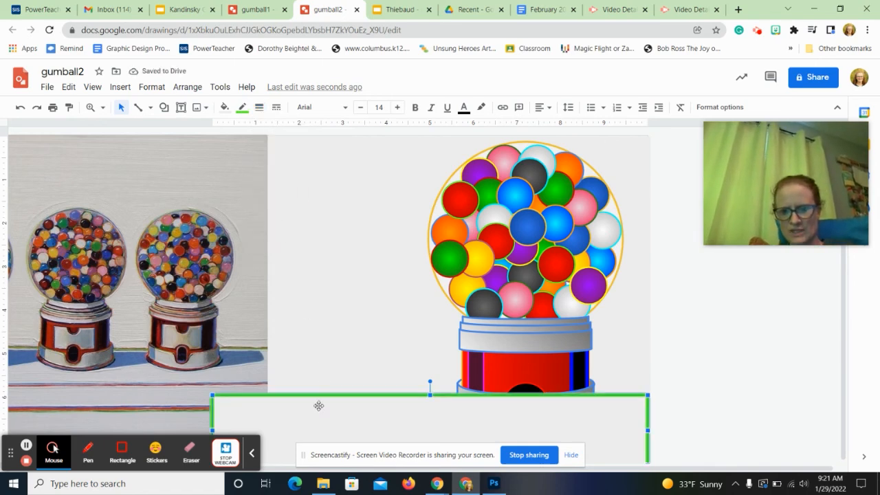
- Layer the table rectangle behind the gumball machine but in front of the wall rectangle
key(ctrl+shift+Down)
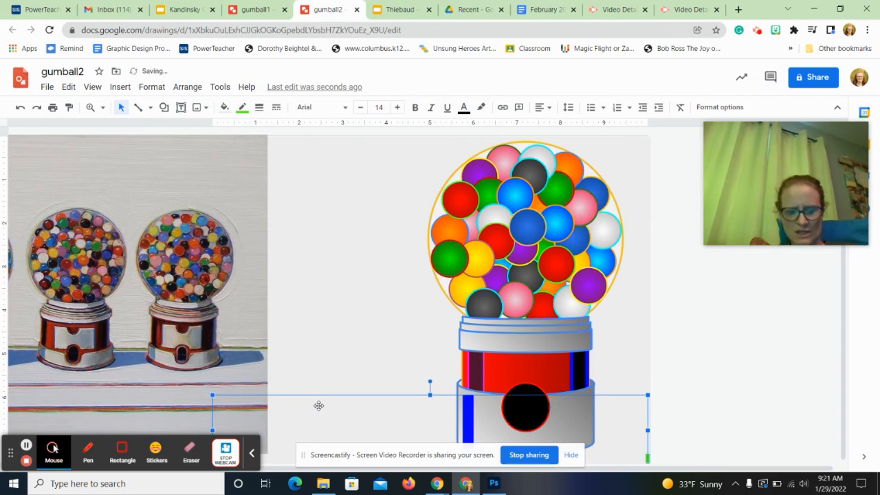
key(ctrl+Up)
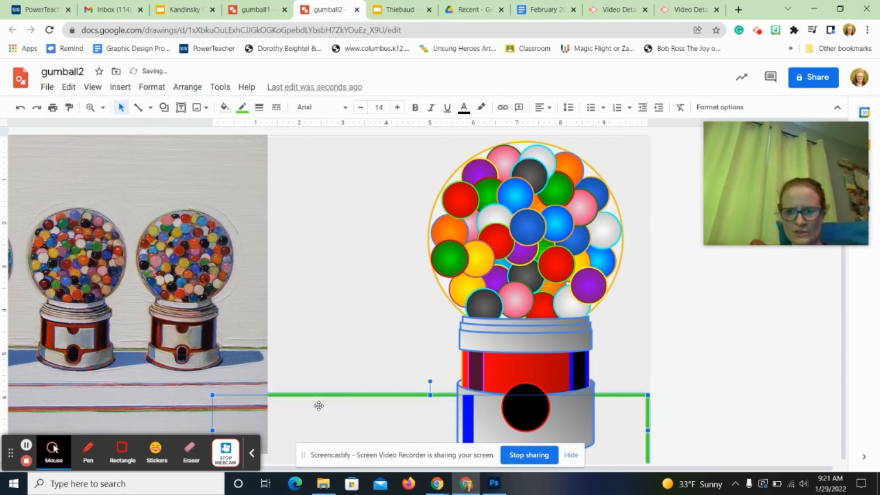
click(714, 444)
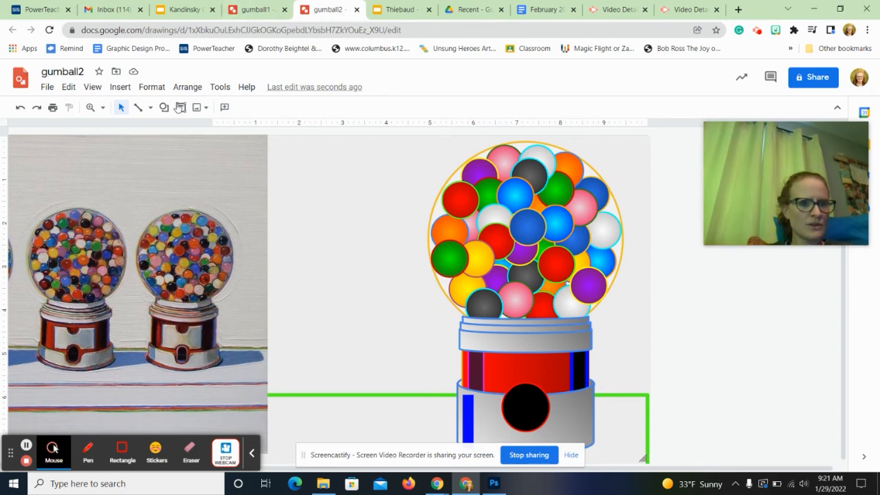
- Draw a wide, flat oval shadow extending left from the machine's base and layer it behind the machine, in front of the background
click(166, 110)
mouse_move(189, 128)
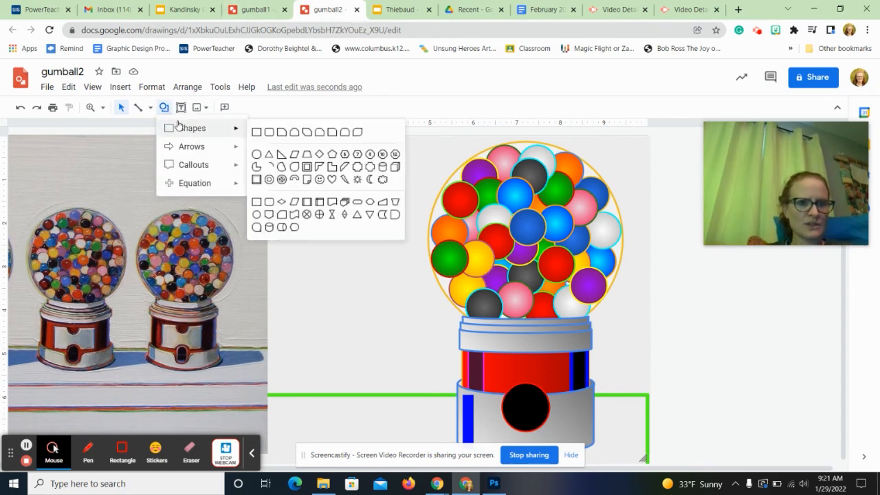
click(257, 155)
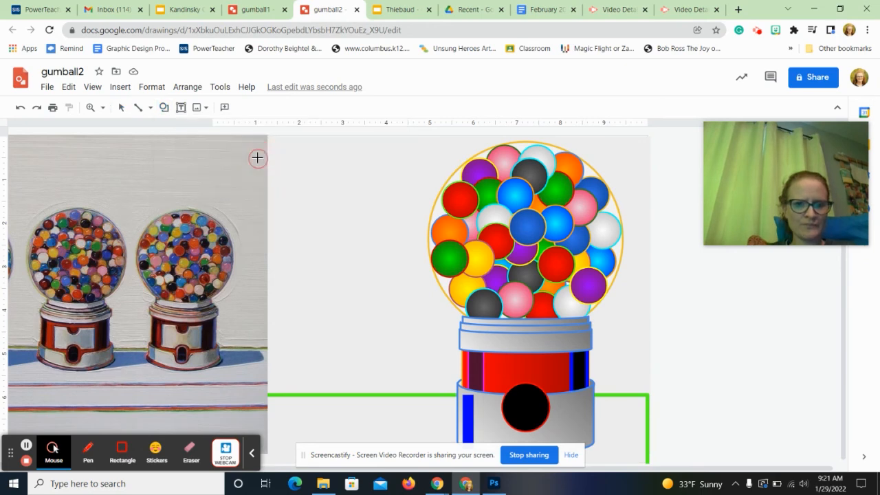
click(572, 455)
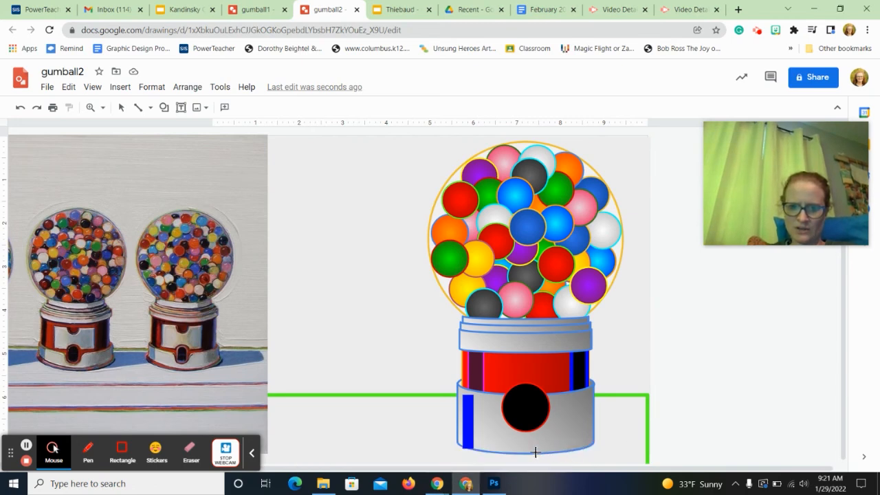
drag(536, 453, 232, 395)
drag(379, 413, 451, 420)
drag(608, 429, 593, 429)
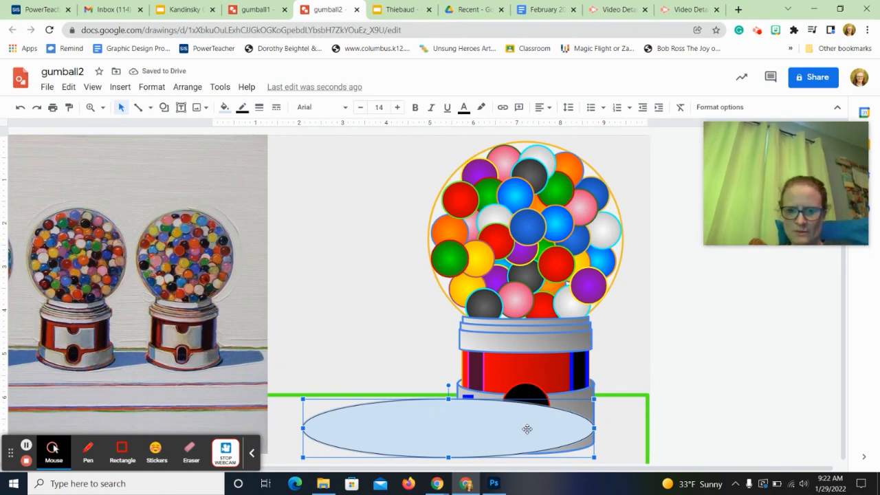
key(ctrl+shift+Down)
key(ctrl+Up)
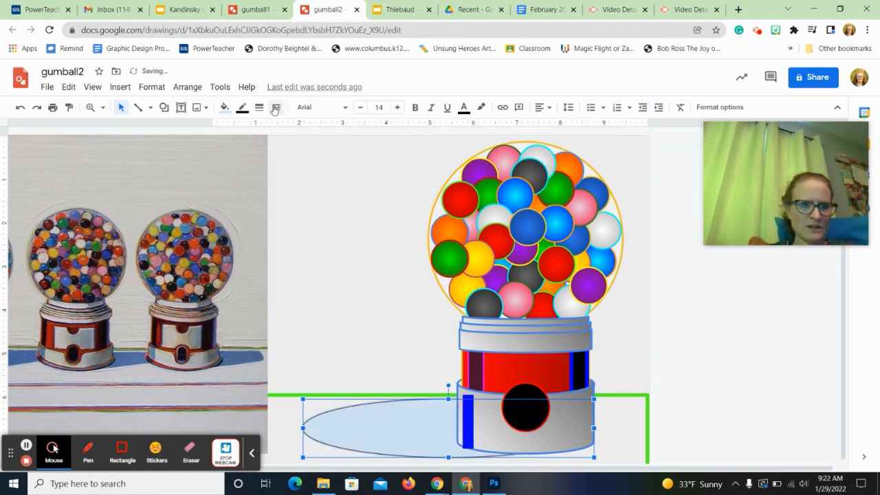
- Give the shadow oval a thicker outline in the custom orange-red and fill it with solid dark blue
click(243, 108)
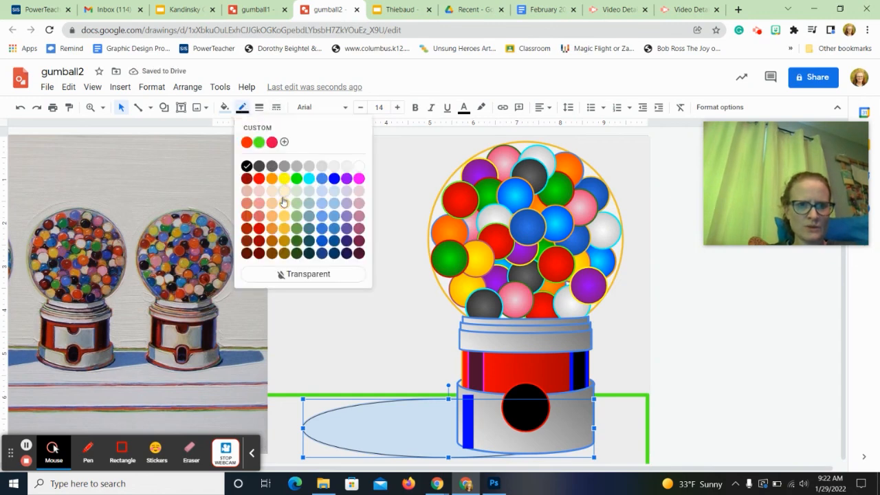
click(246, 142)
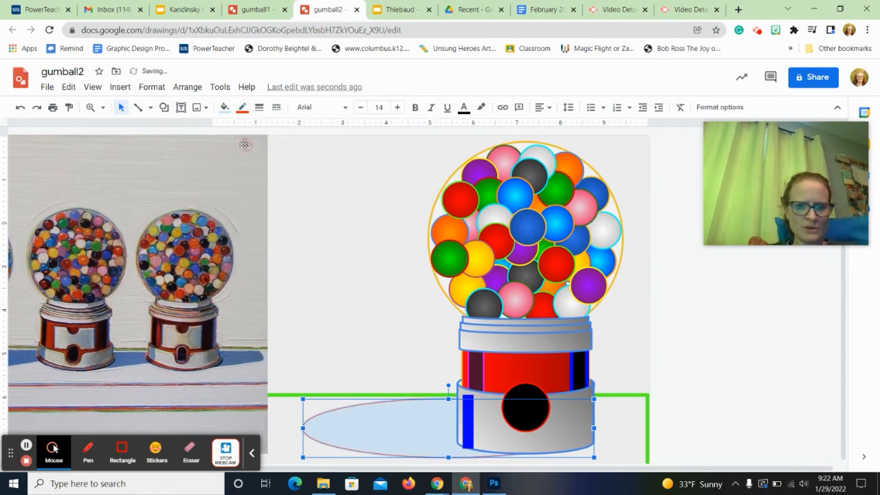
click(259, 108)
click(272, 165)
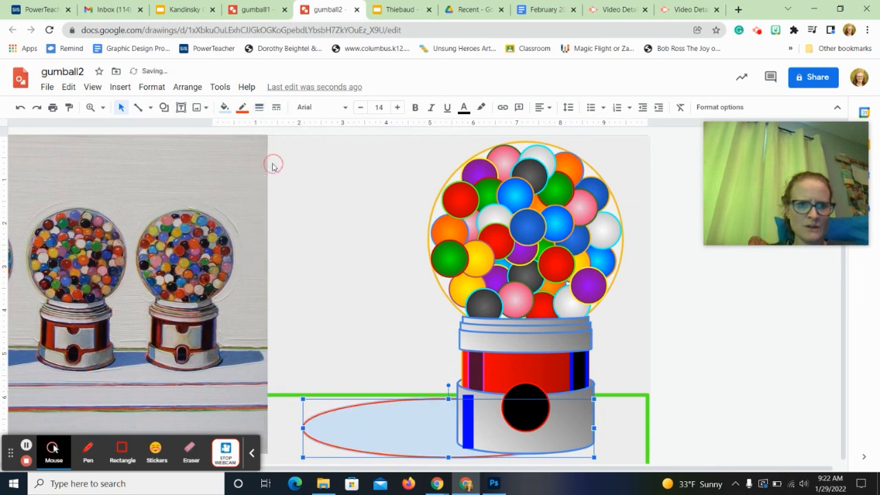
click(224, 107)
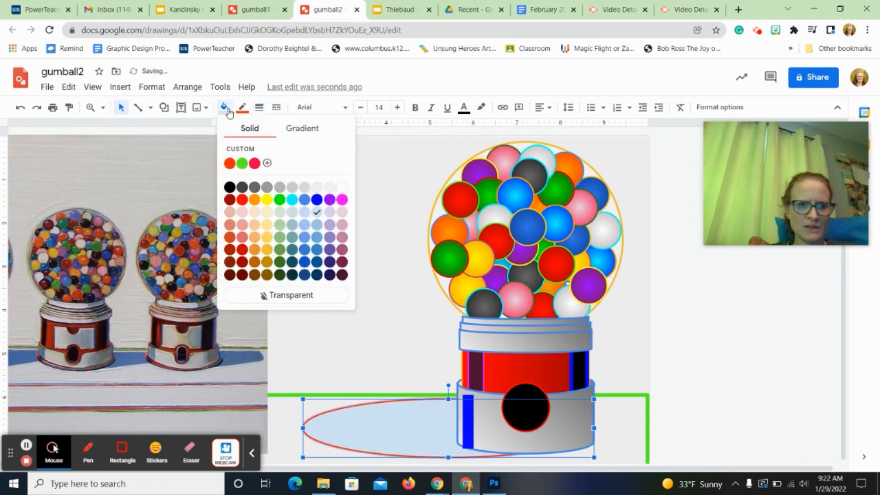
click(307, 264)
click(717, 379)
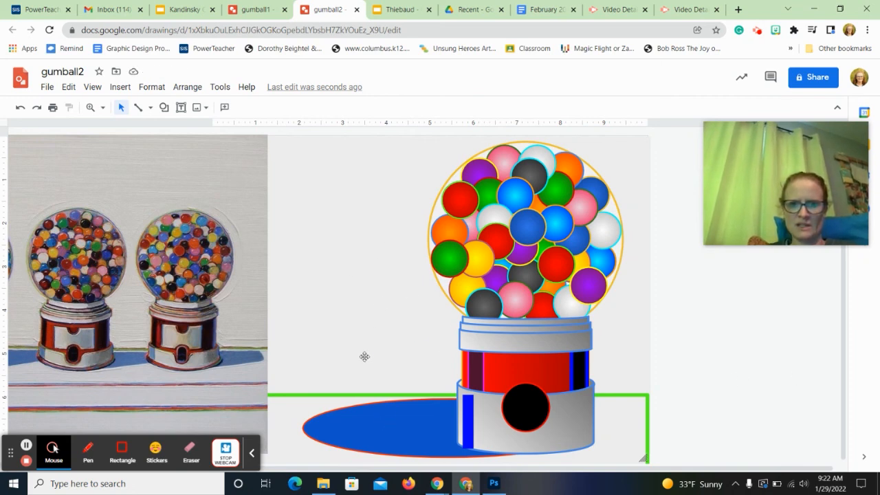
- Choose the oval shape for a pale halo around the gumball globe
click(164, 107)
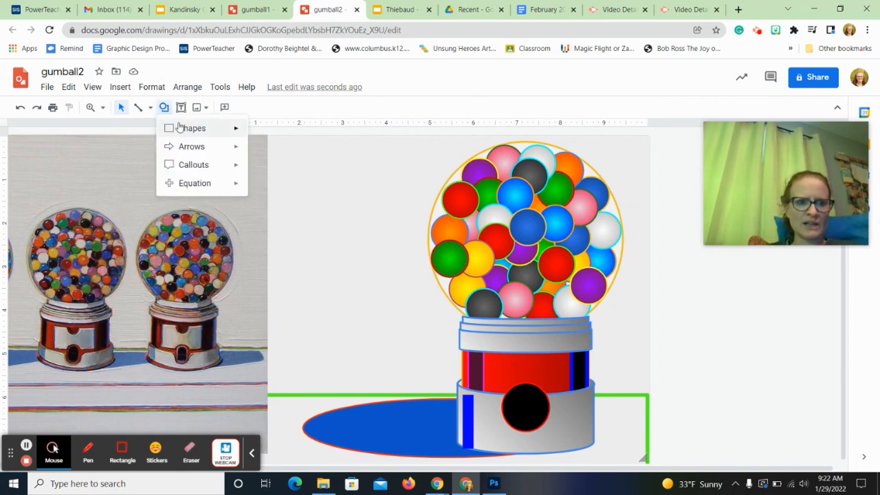
mouse_move(180, 128)
click(260, 155)
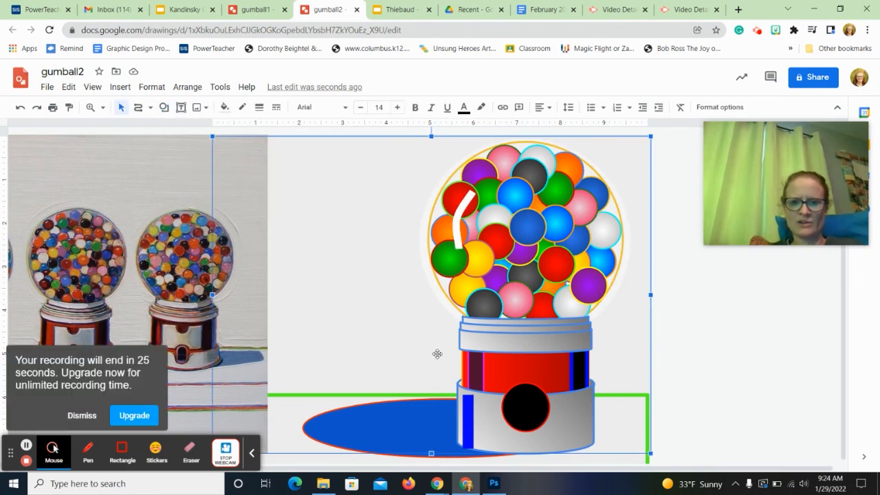
click(757, 366)
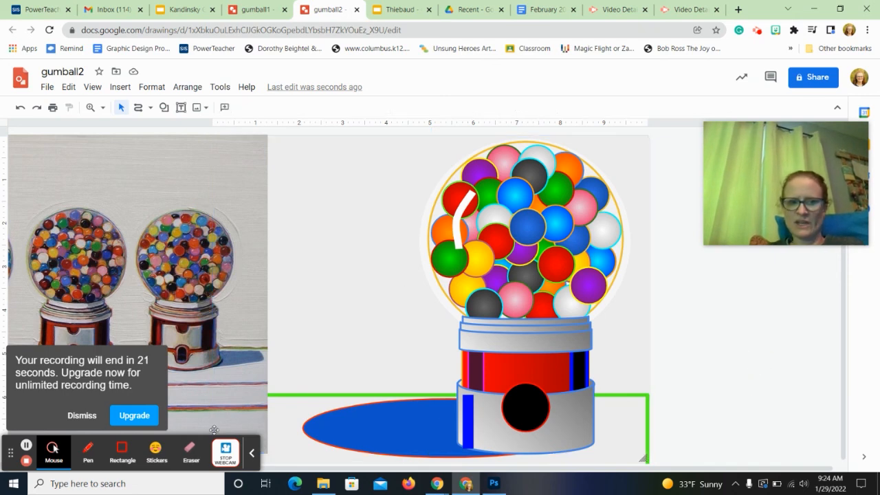
- Show the available download formats for the gumball1 drawing
click(82, 416)
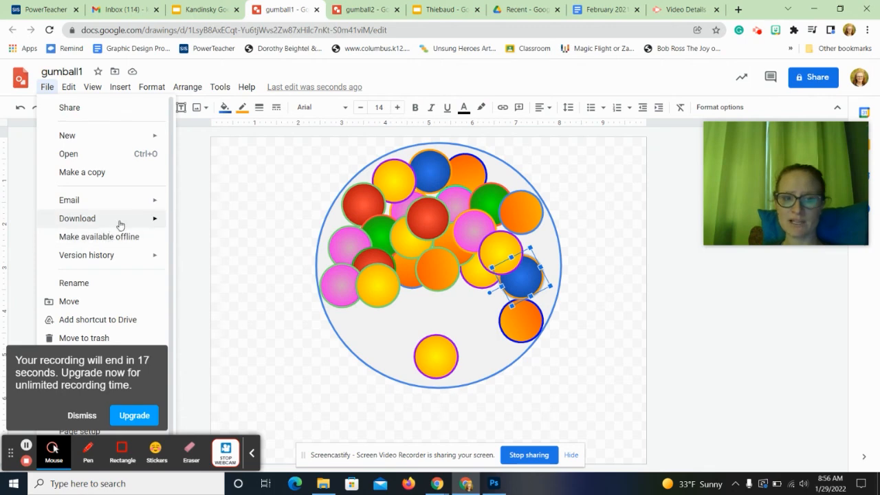
mouse_move(120, 226)
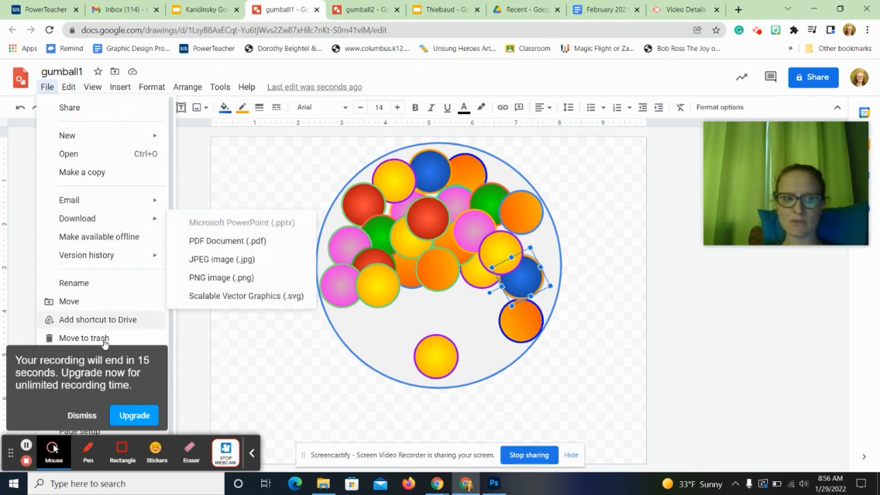